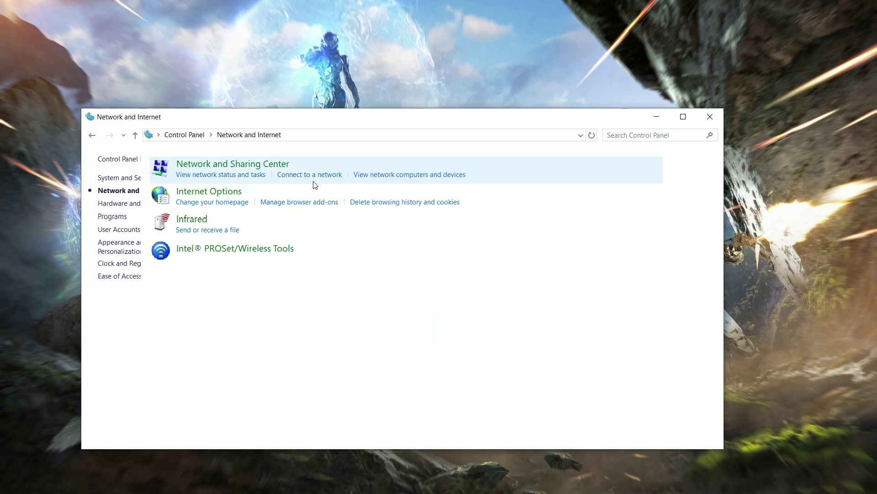
Step: Show the Wi-Fi adapter's IPv4 properties: static 192.168.1.205, gateway 192.168.1.1, DNS 1.1.1.1/1.0.0.1
left_click(266, 170)
left_click(473, 204)
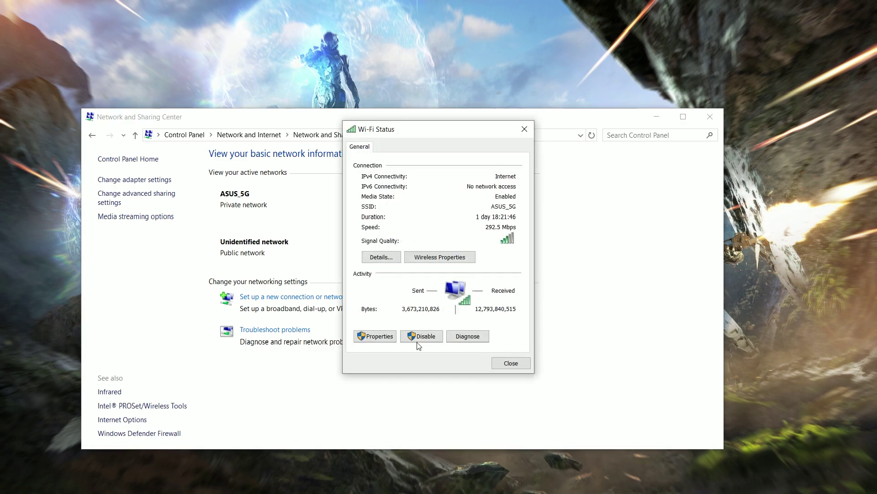
left_click(372, 337)
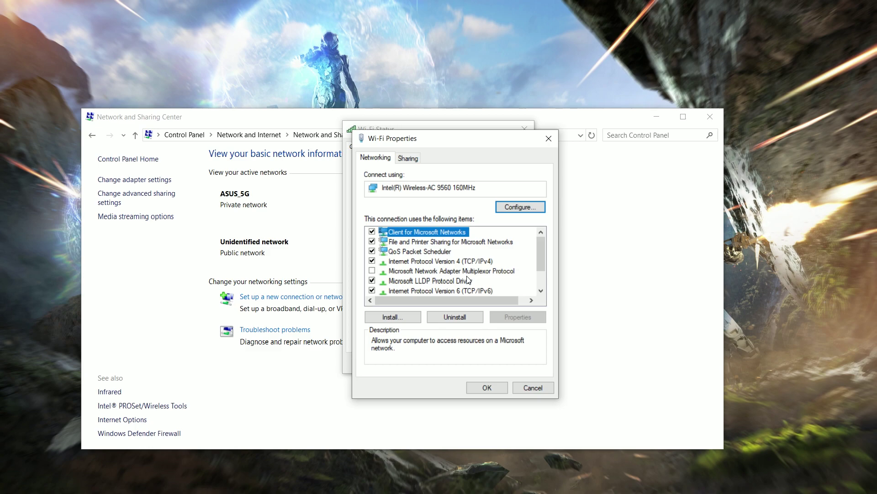
double_click(466, 261)
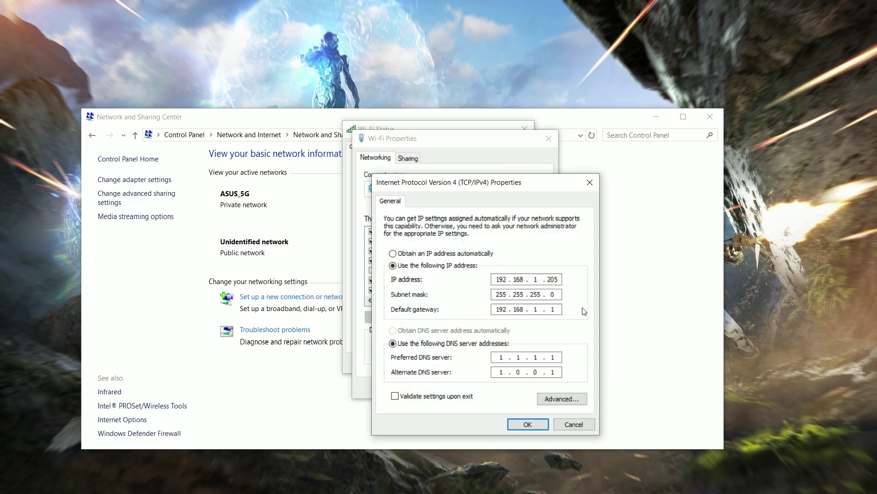
left_click_drag(479, 183, 426, 143)
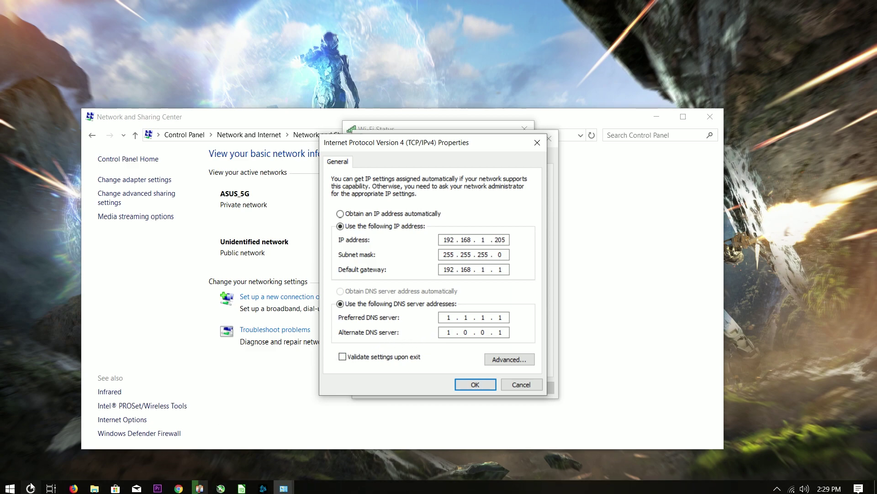
Step: Run ipconfig /all in an administrator Command Prompt to confirm Wi-Fi address 192.168.1.205
key("super")
type("cmd")
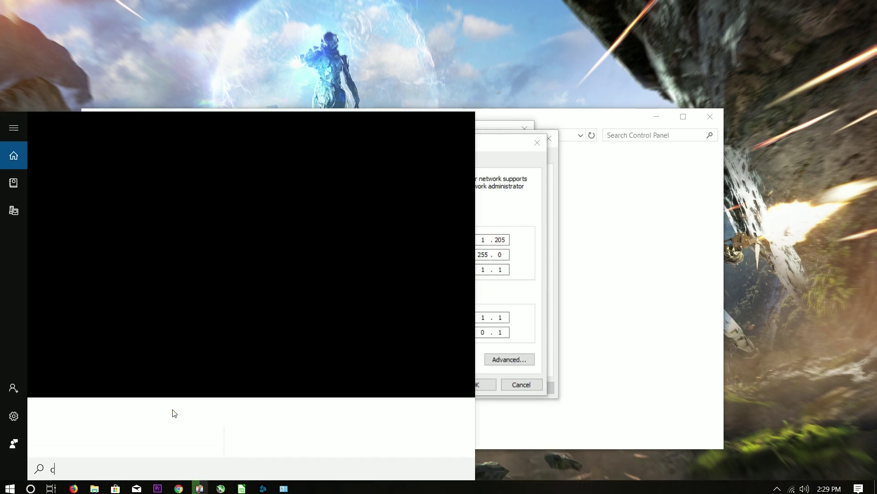
left_click(41, 181)
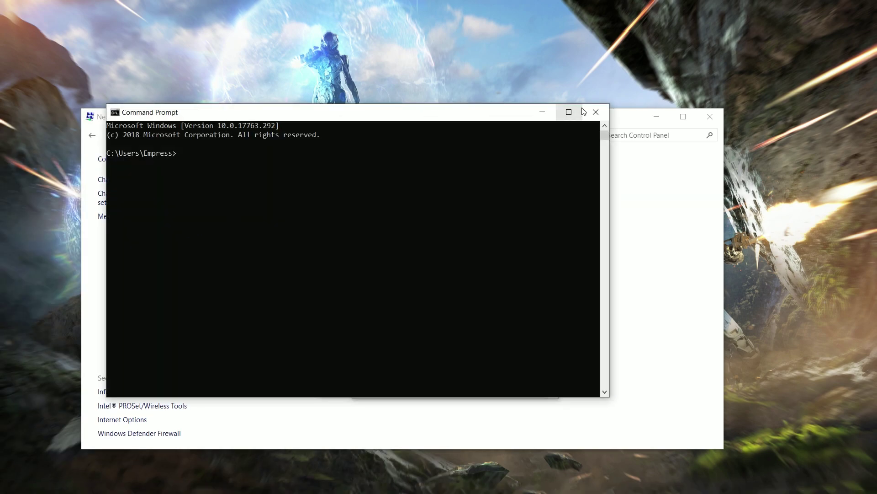
left_click(595, 112)
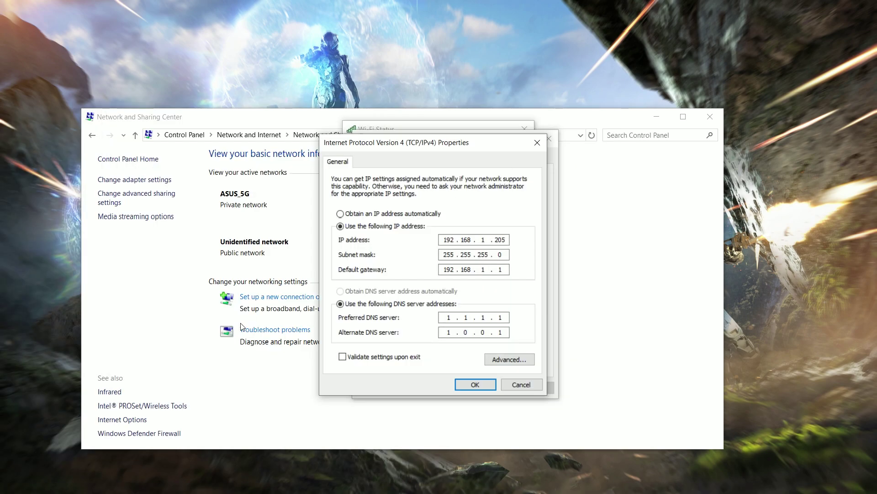
key("super")
type("cmd")
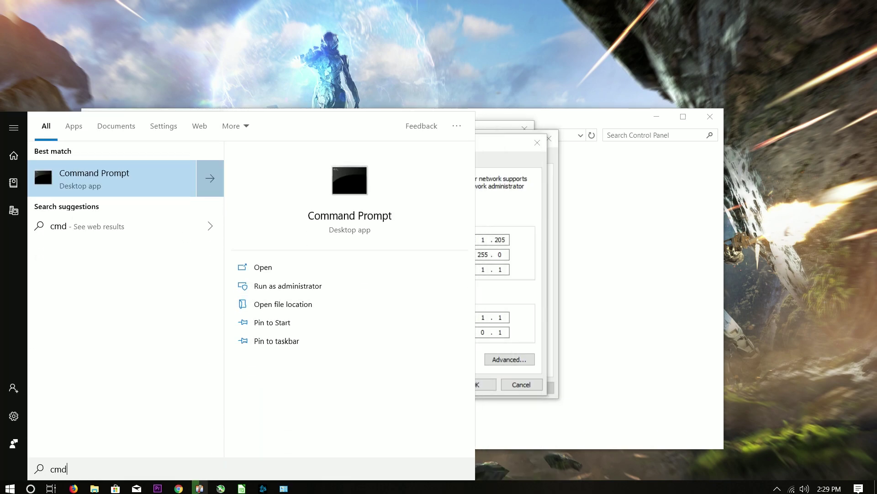
right_click(98, 167)
left_click(139, 185)
left_click(398, 314)
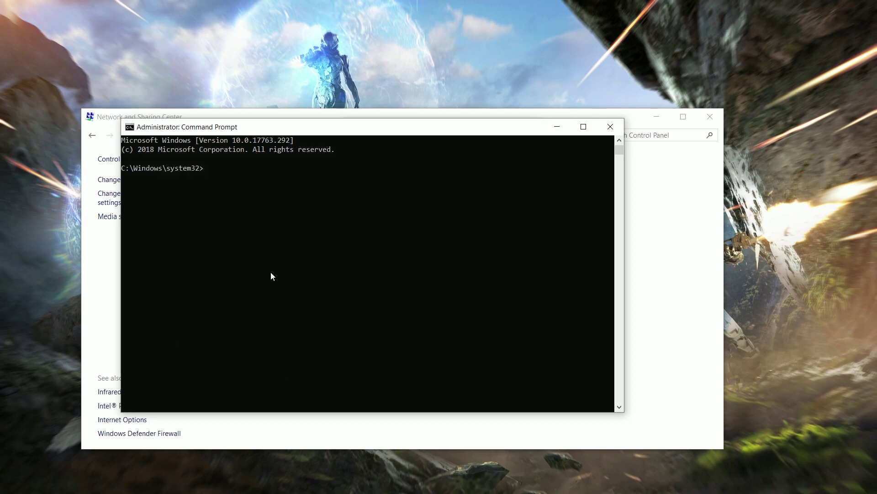
type("ipconfig /all")
key("Return")
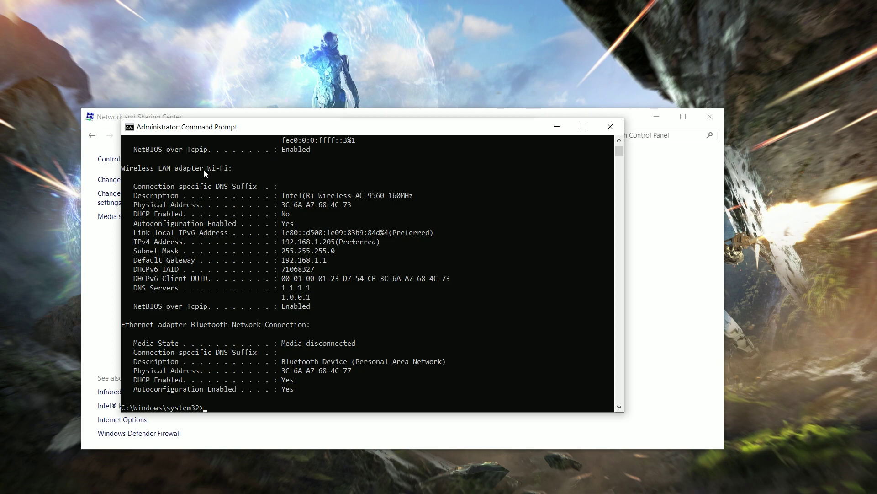
Step: Minimize the Command Prompt window
left_click(558, 127)
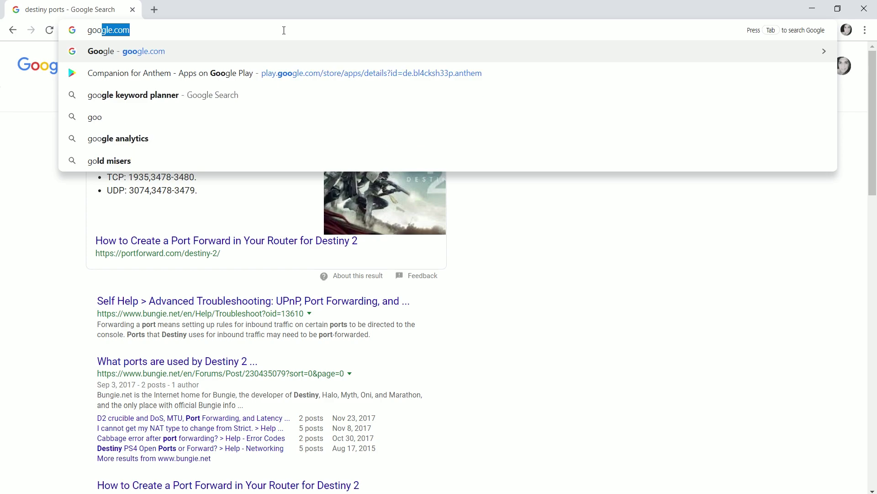
Step: Load the ASUS router's admin page at 192.168.1.1 in Chrome
key("Return")
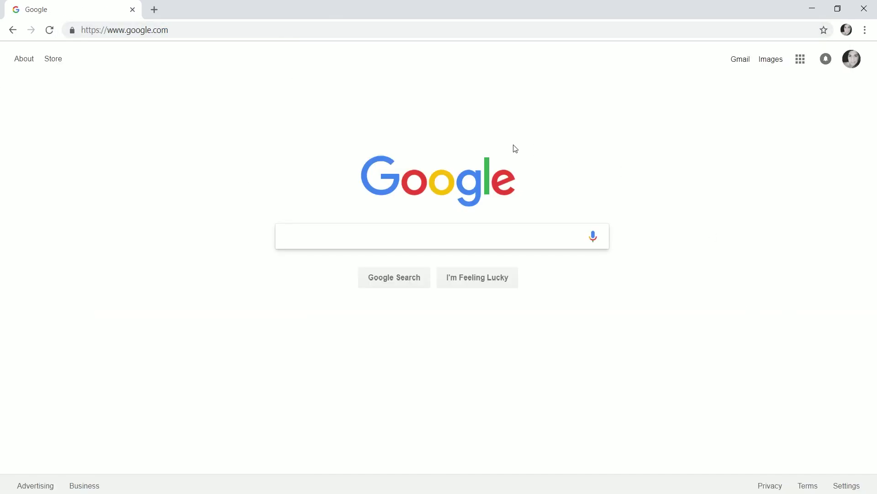
left_click(208, 28)
type("192")
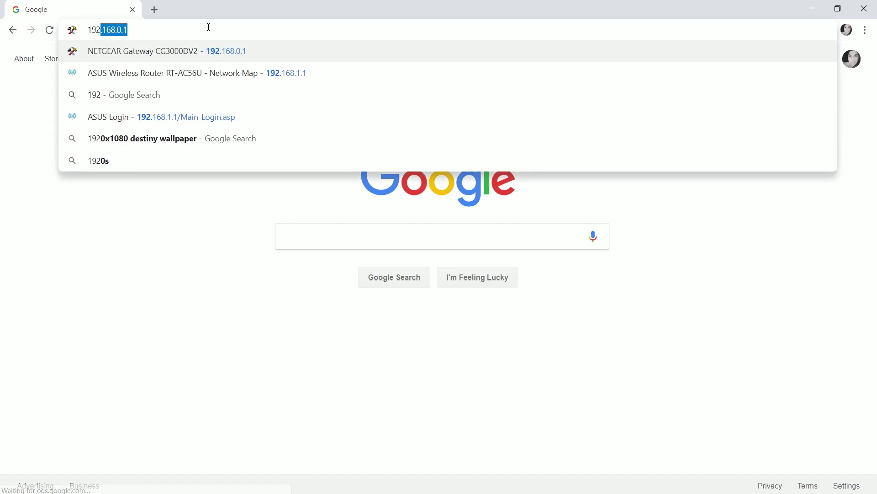
type(".168.1")
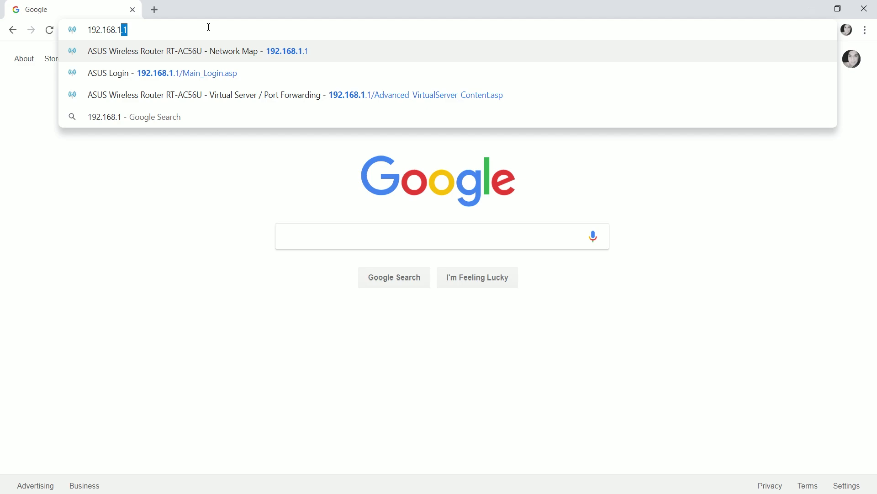
key("Return")
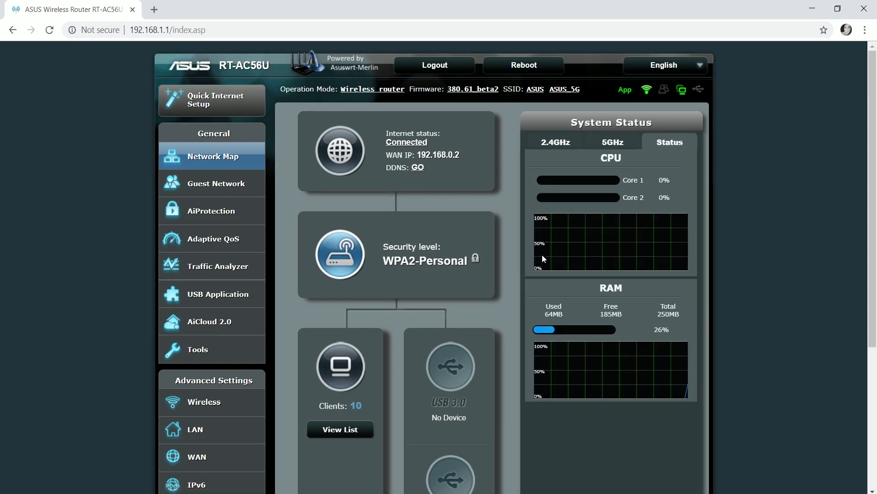
Step: Go to WAN > Virtual Server / Port Forwarding and review the existing rules for 192.168.1.205
scroll(364, 233, "down", 3)
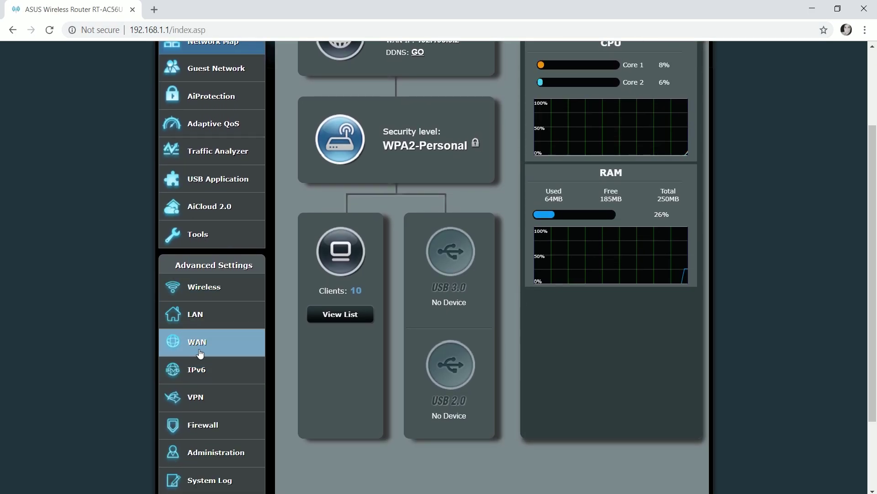
left_click(205, 349)
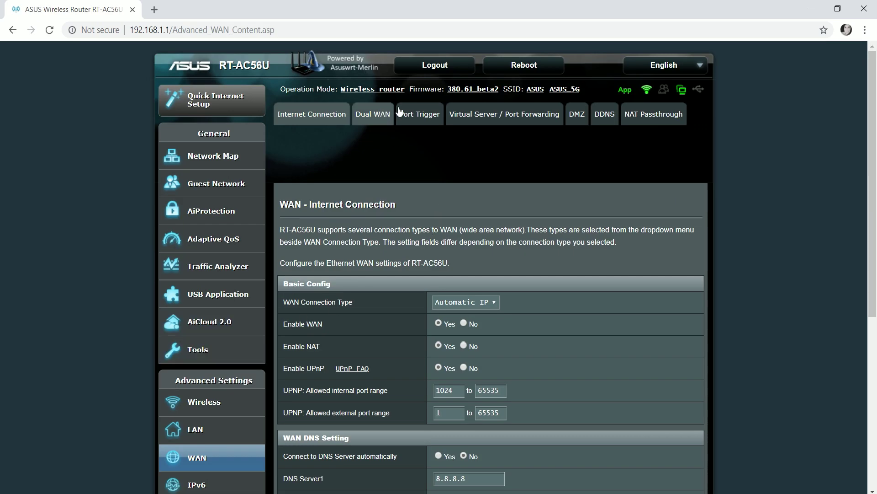
left_click(463, 123)
scroll(558, 200, "down", 4)
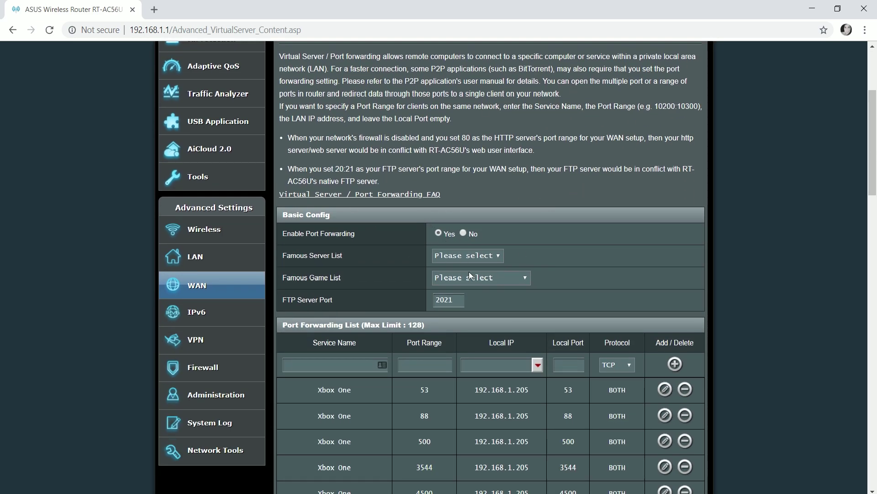
scroll(457, 272, "down", 2)
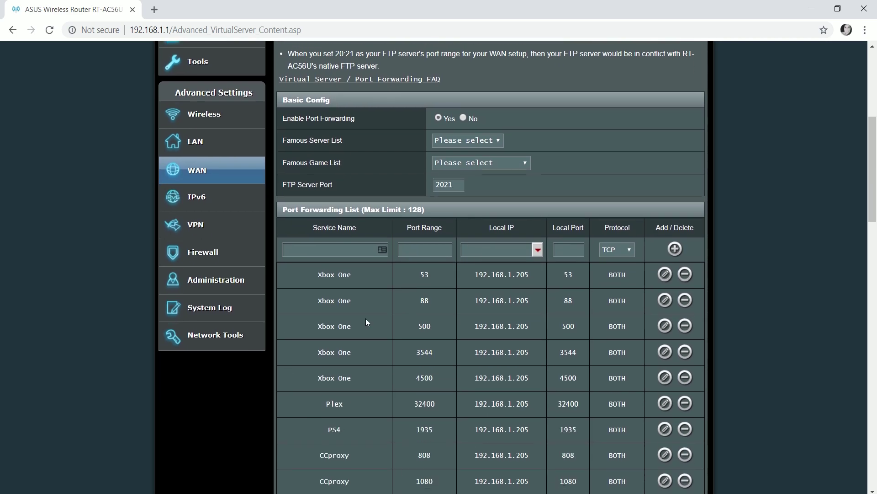
scroll(451, 300, "down", 3)
scroll(449, 296, "up", 4)
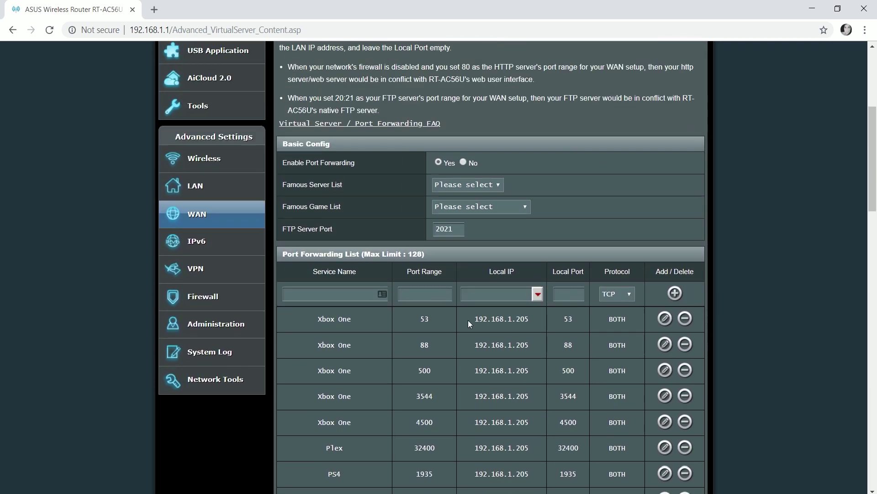
Step: Start a new forwarding rule named Destiny 2 with port range 1935
left_click(333, 310)
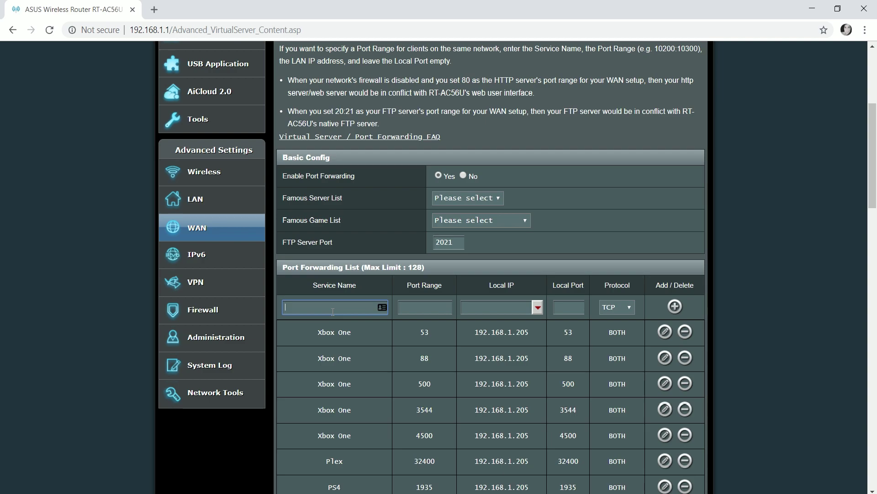
type("Destiny 2")
key("Tab")
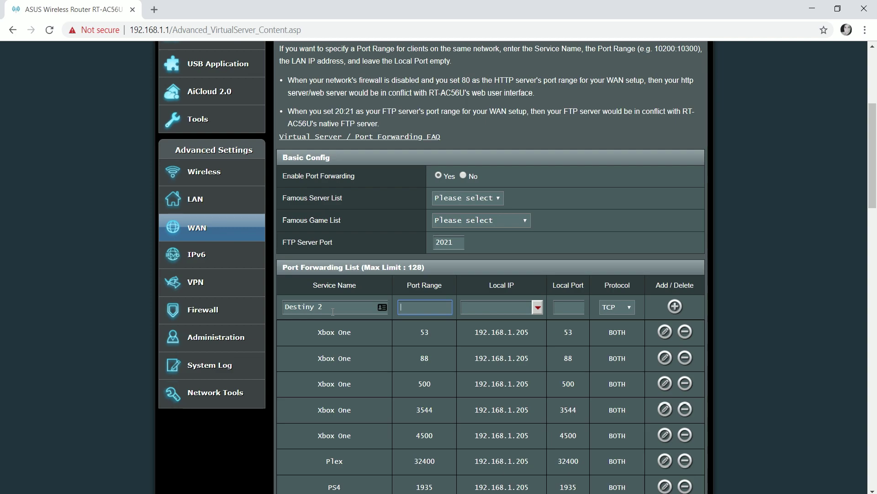
type("1901")
key("BackSpace")
key("BackSpace")
type("35")
Step: Set local IP 192.168.1.205 and local port 1935, then add the rule
left_click(470, 306)
type("192")
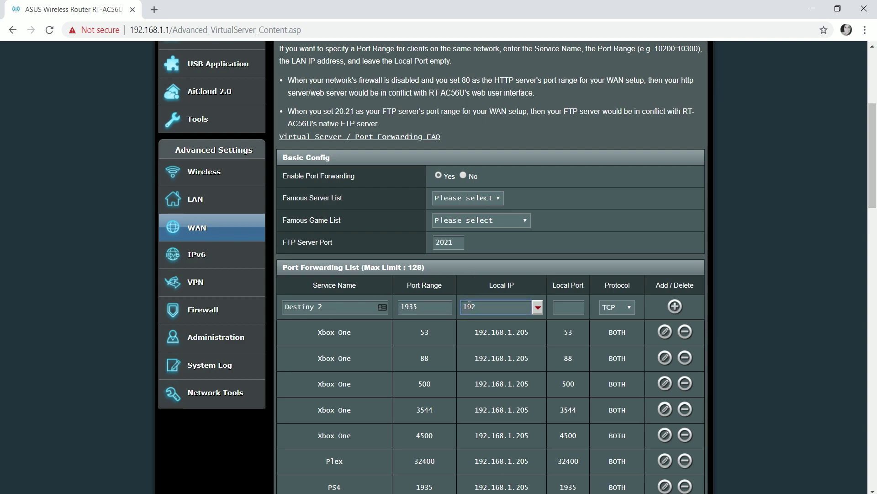
type(".168.12")
type("05")
key("BackSpace")
key("BackSpace")
type("2015")
left_click(569, 306)
type("1935")
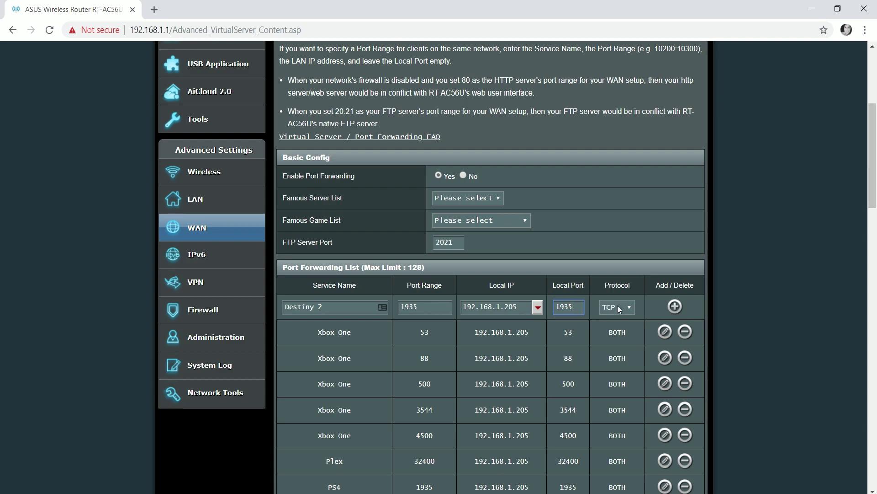
scroll(684, 195, "down", 2)
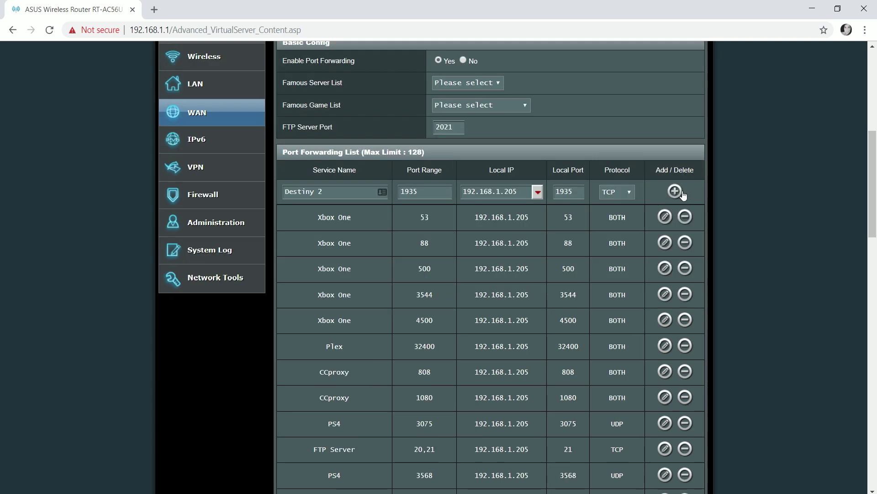
left_click(683, 192)
Step: Enter Destiny 2 as a new rule's service name and locate the existing 3478 entry
left_click(353, 195)
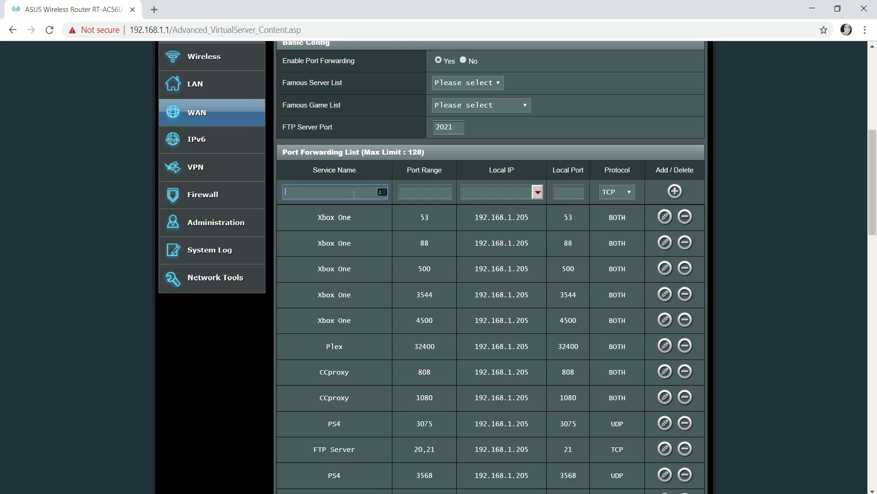
type("Desti")
key("BackSpace")
key("BackSpace")
key("BackSpace")
key("BackSpace")
type("r")
key("BackSpace")
type("estiny 2")
left_click(426, 191)
key("ctrl+f")
type("3478")
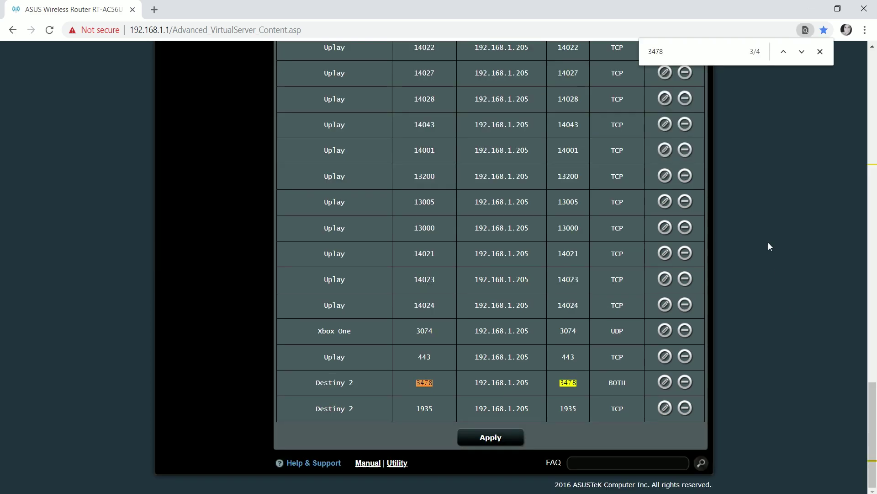
left_click(821, 52)
scroll(572, 382, "up", 15)
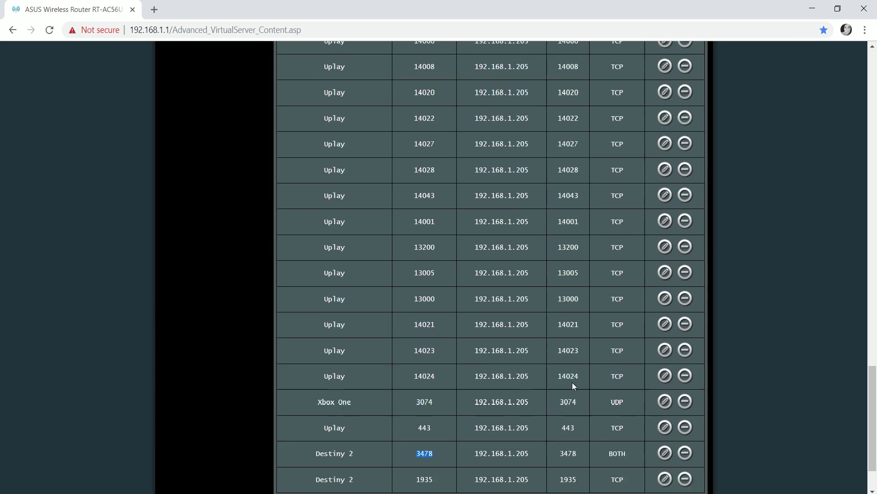
scroll(572, 382, "up", 3)
Step: Change the port range and local port to 3479 and add the rule
key("BackSpace")
type("9")
left_click(580, 360)
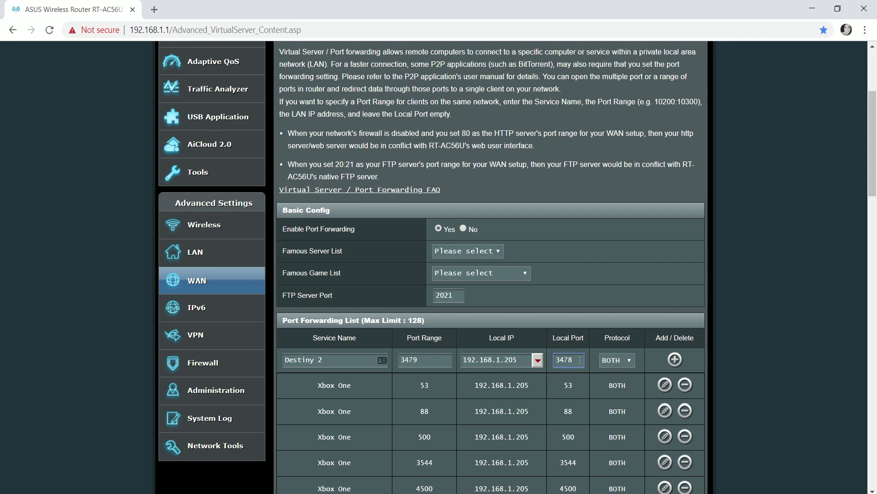
key("BackSpace")
type("9")
left_click(675, 360)
Step: Enter 3480 as the next Destiny 2 rule's local port
left_click(571, 359)
type("3480")
left_click(616, 362)
Step: Add the 3480 TCP rule, then fill a Destiny 2 entry forwarding port 3074 to 192.168.1.205
left_click(675, 359)
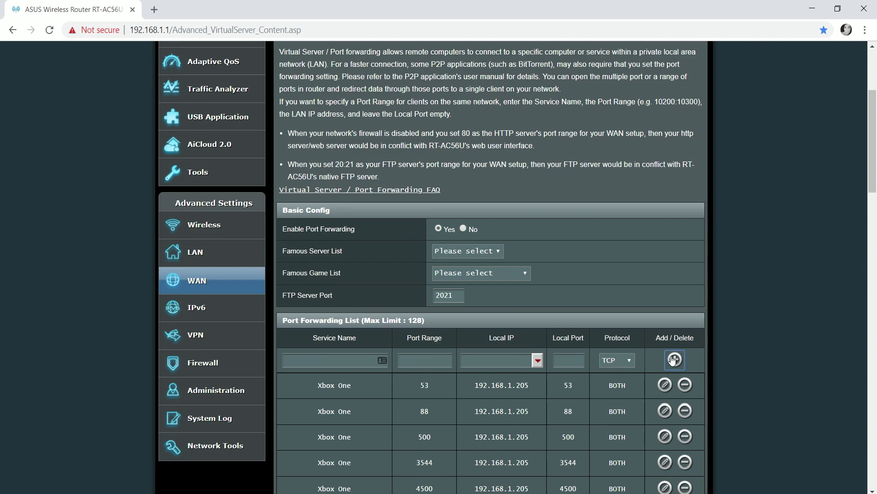
left_click(328, 359)
type("Destiny 2")
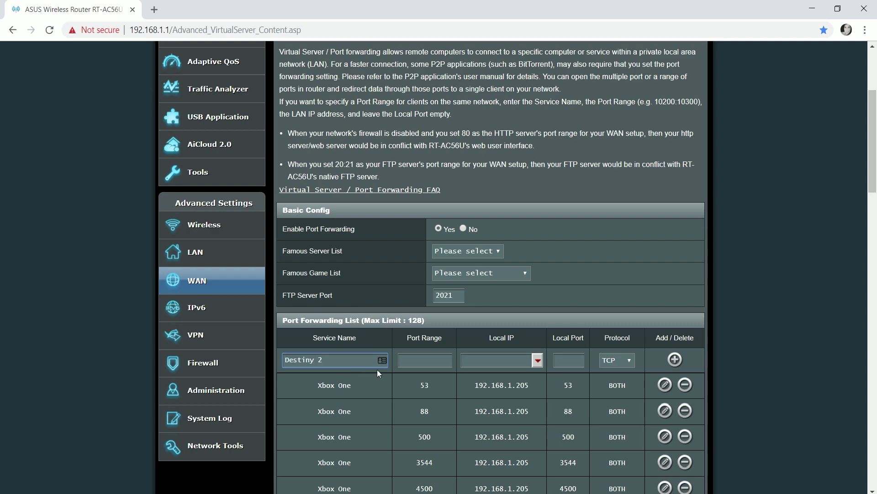
left_click(421, 361)
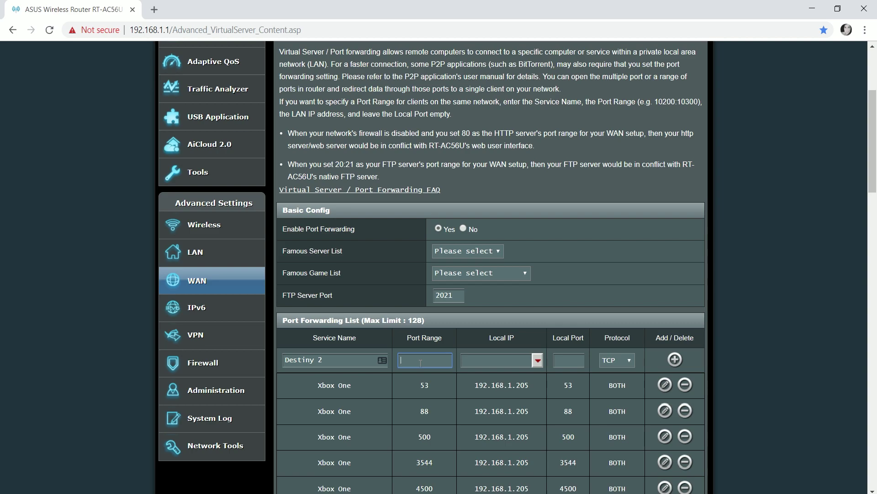
type("3074")
left_click(496, 363)
type("192")
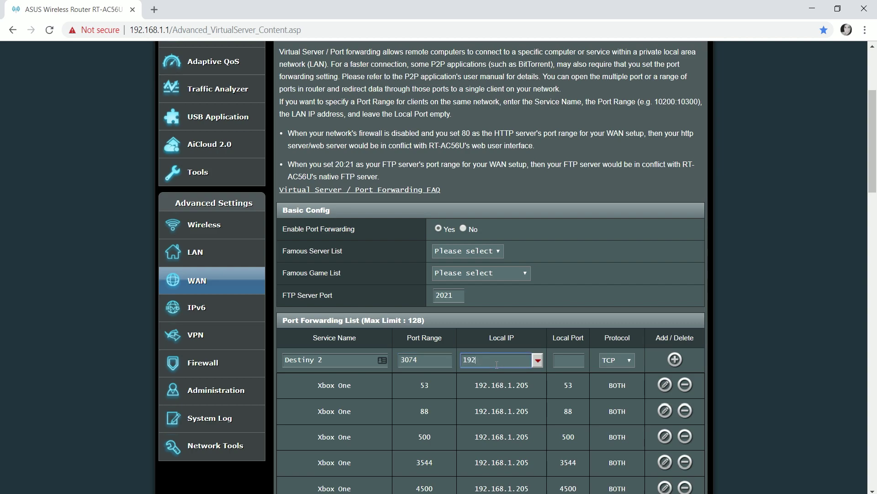
type(".168.1.205")
left_click(565, 357)
type("34")
type("074")
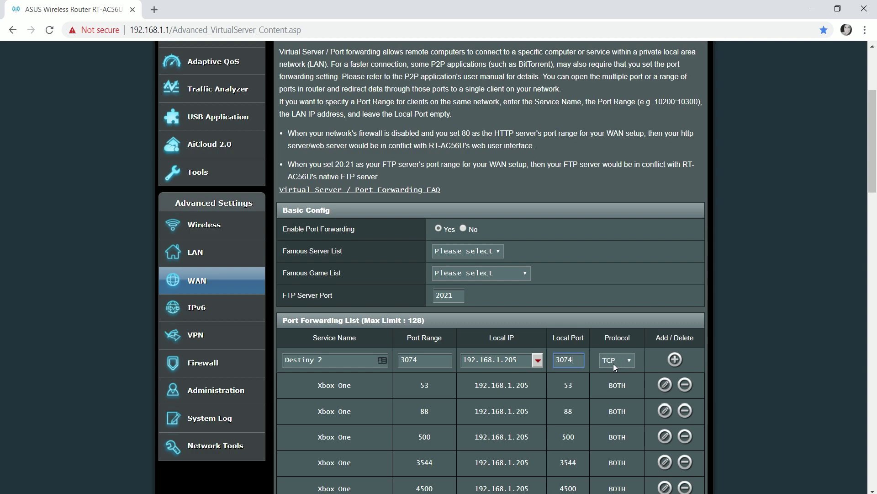
Step: Add the Destiny 2 TCP 3074 rule and apply the forwarding changes to the router
left_click(670, 361)
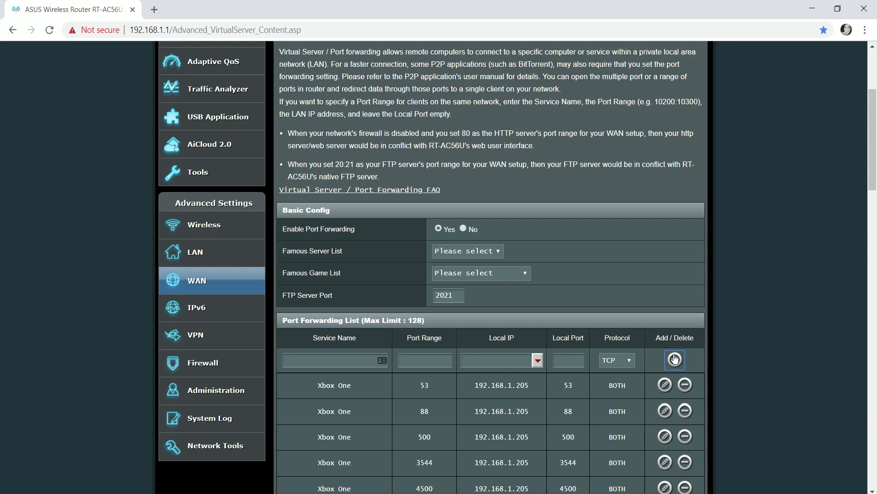
scroll(618, 229, "down", 6)
scroll(618, 229, "down", 20)
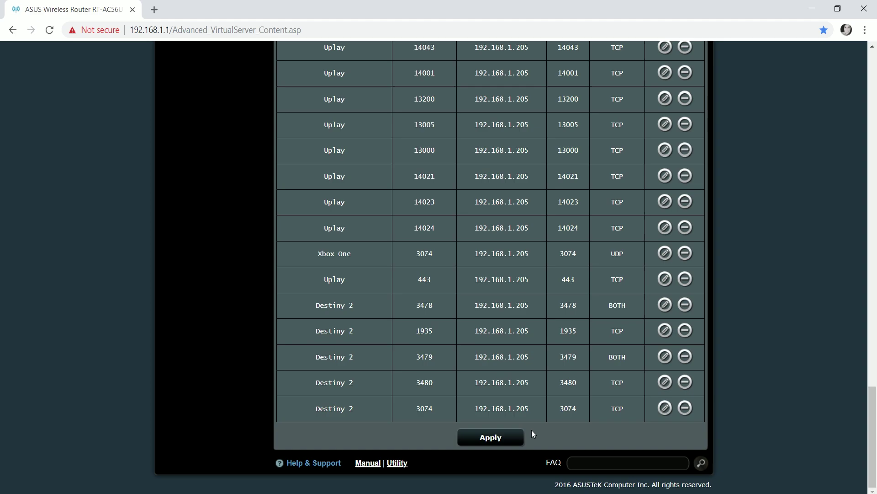
left_click(476, 439)
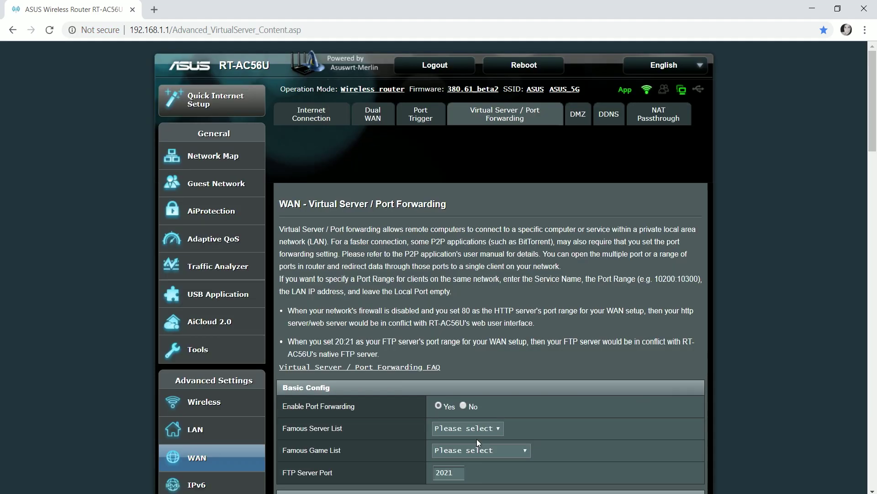
scroll(538, 289, "down", 6)
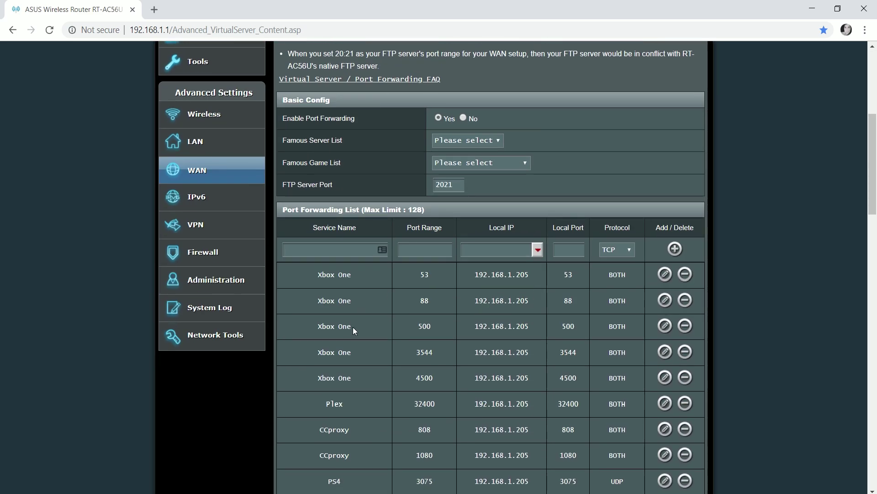
Step: Search Google for simpleporttester and open the PcWinTech.com Simple Port Tester page
left_click(247, 28)
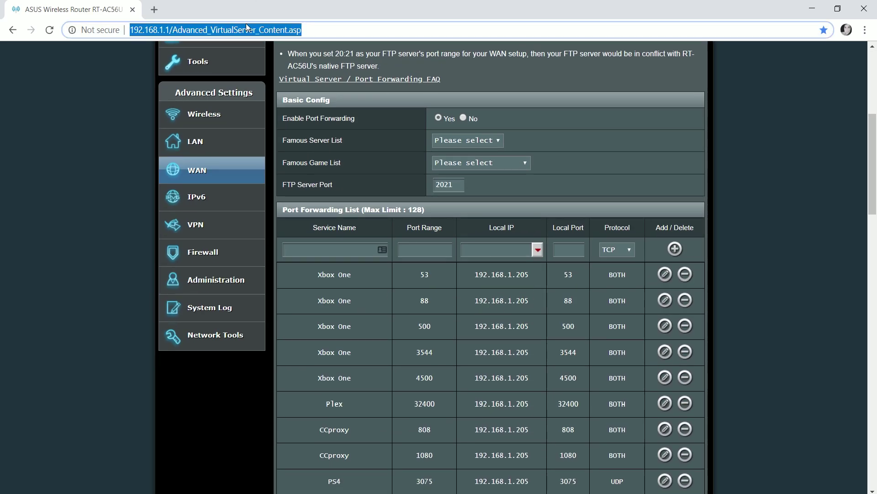
type("google.com")
key("Return")
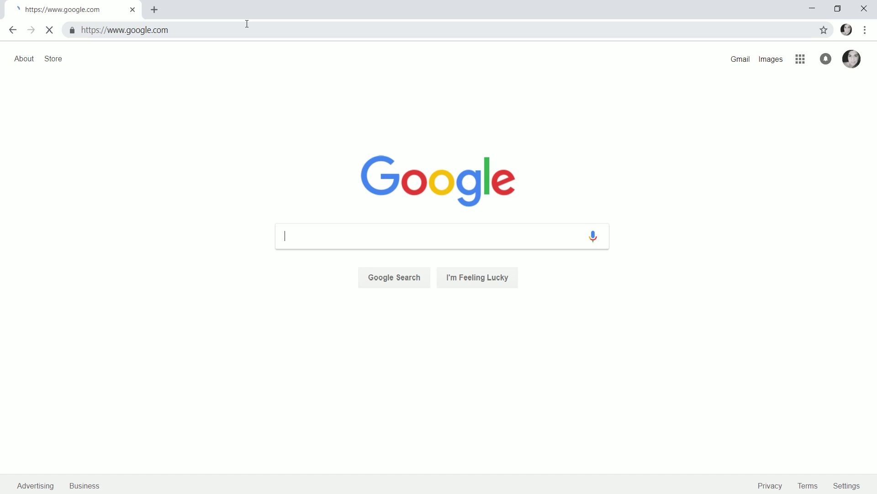
type("si")
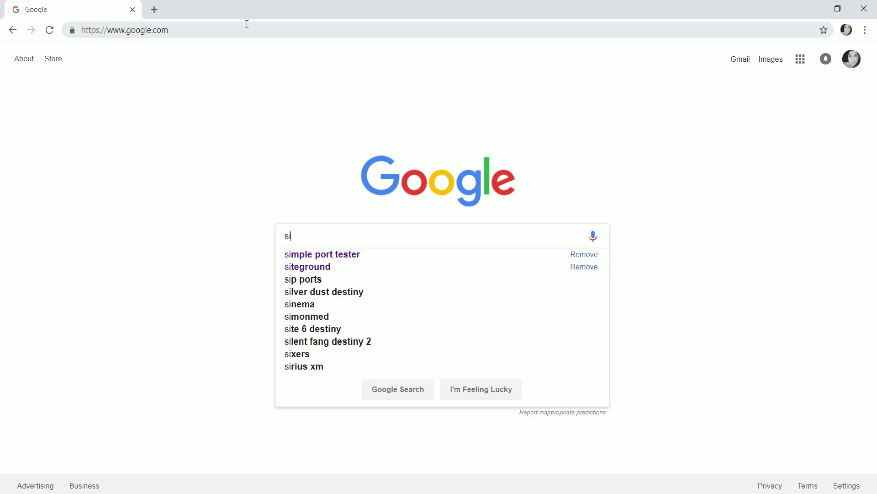
type("mpleporttes")
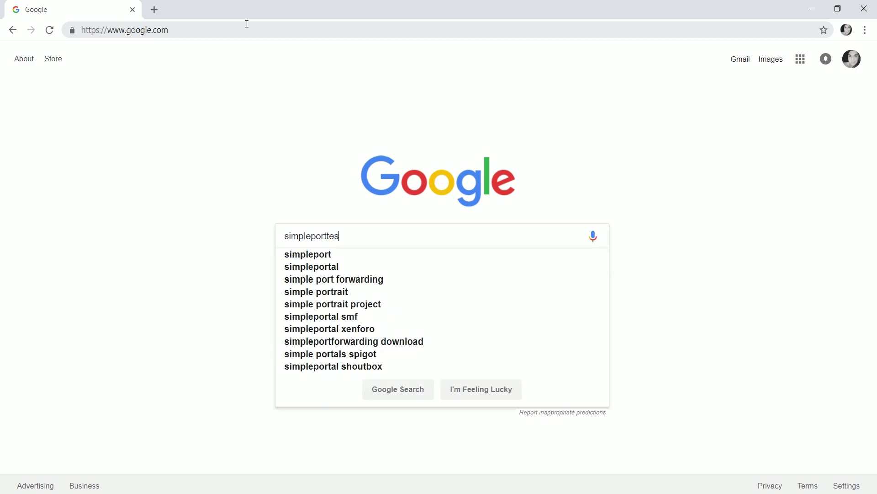
type("ter")
key("Return")
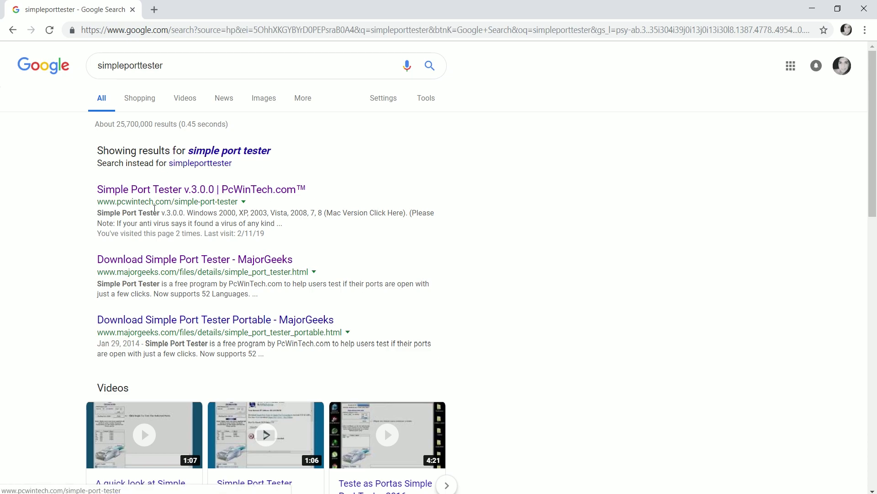
left_click(197, 192)
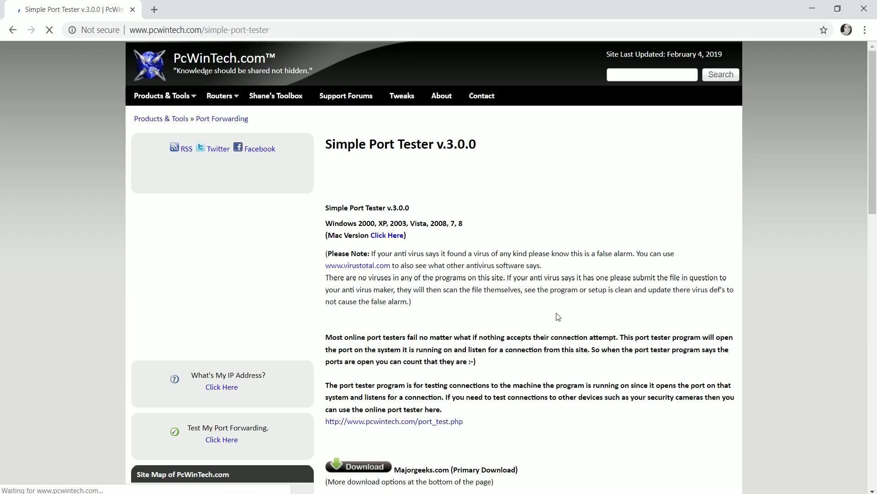
Step: Accept the default shortcut folder and install Simple Port Tester v3.0.0
scroll(421, 236, "down", 2)
scroll(421, 236, "down", 4)
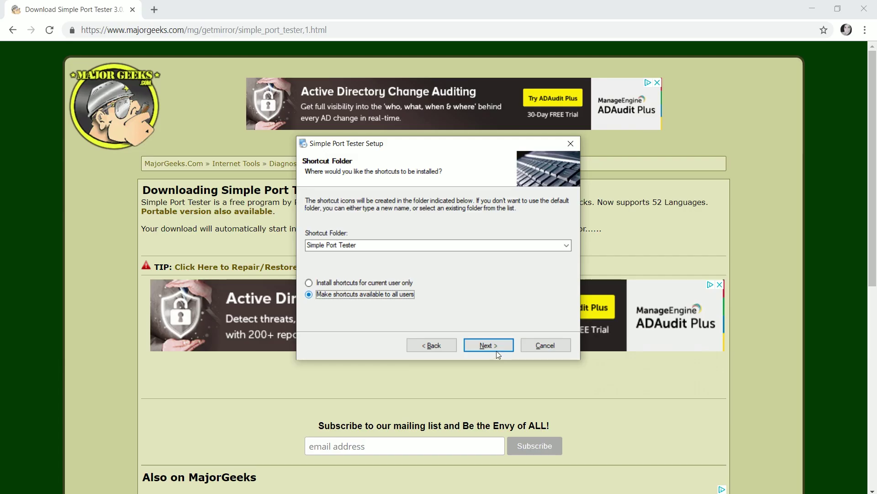
left_click(494, 346)
left_click(495, 348)
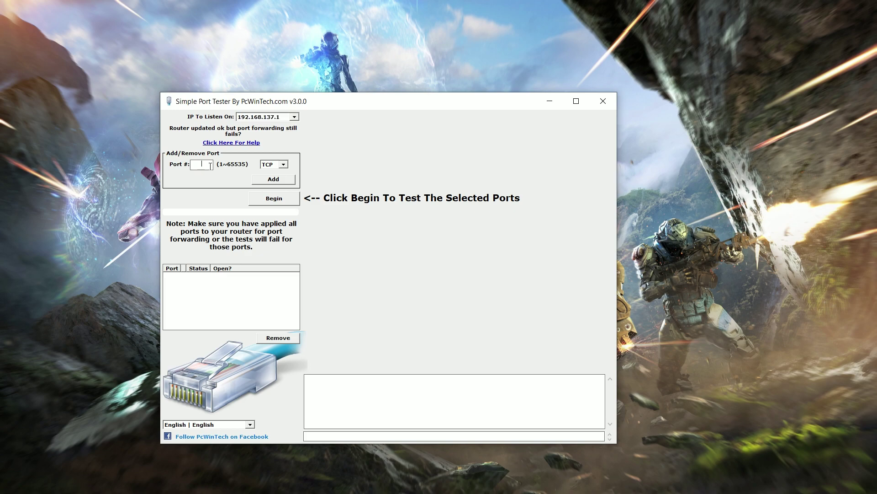
Step: Add port 1935 TCP and port 3074 UDP to the test list
type("1935")
left_click(273, 179)
type("3074")
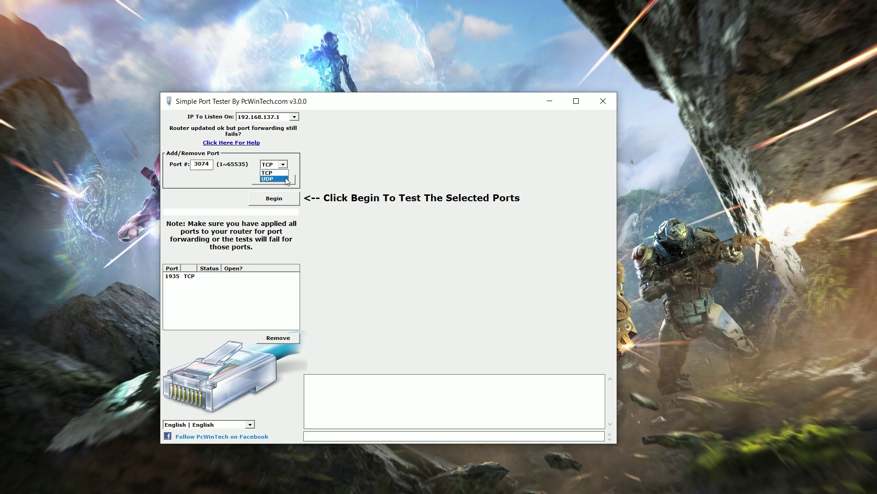
left_click(275, 178)
left_click(286, 179)
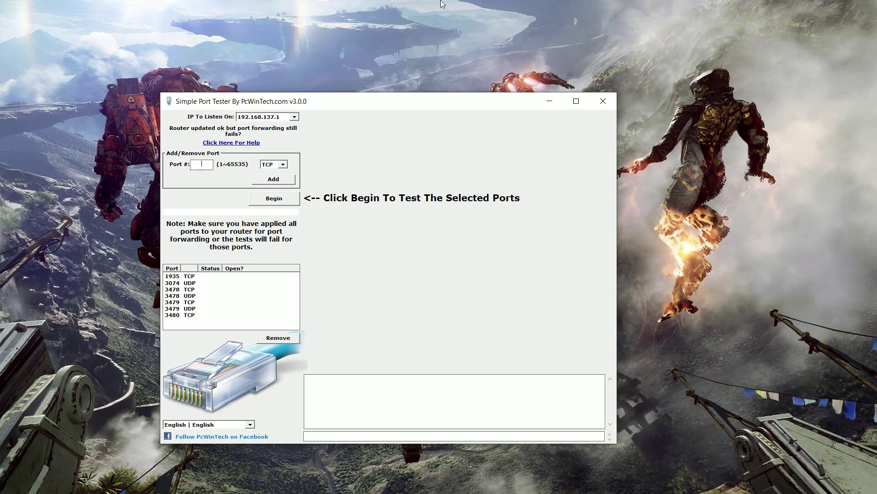
Step: Listen on 192.168.1.205 and begin testing the listed ports
left_click(295, 117)
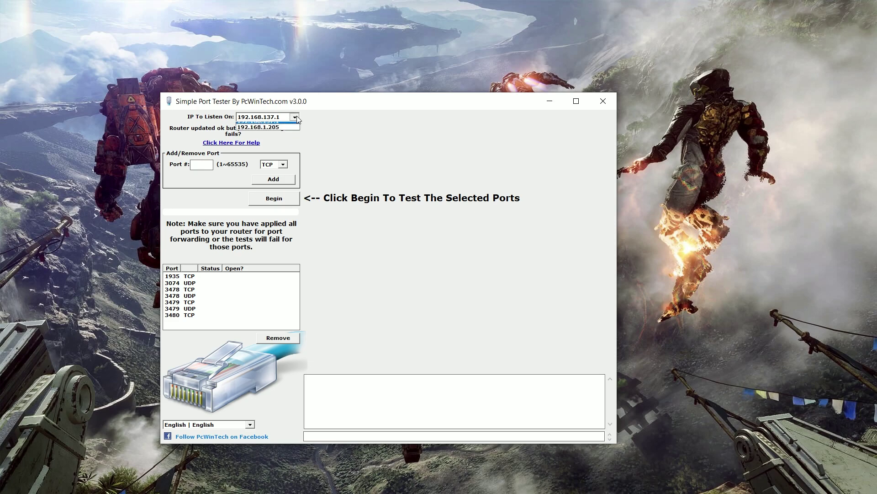
left_click(277, 128)
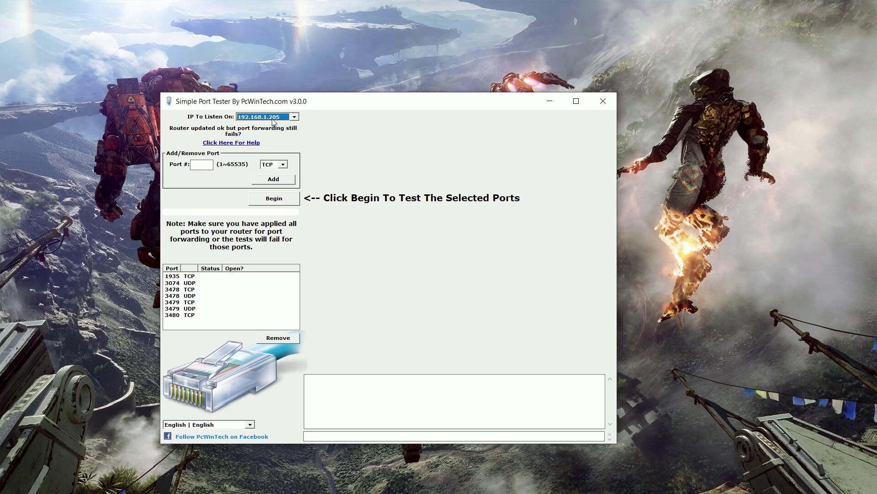
left_click(282, 197)
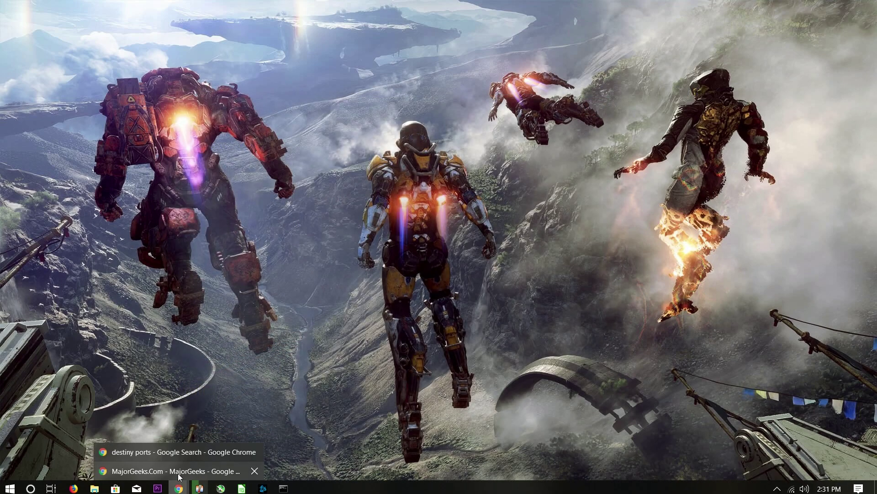
Step: In Chrome, load Google via 'go', then enter 192.168.0.1 in the address bar
left_click(178, 471)
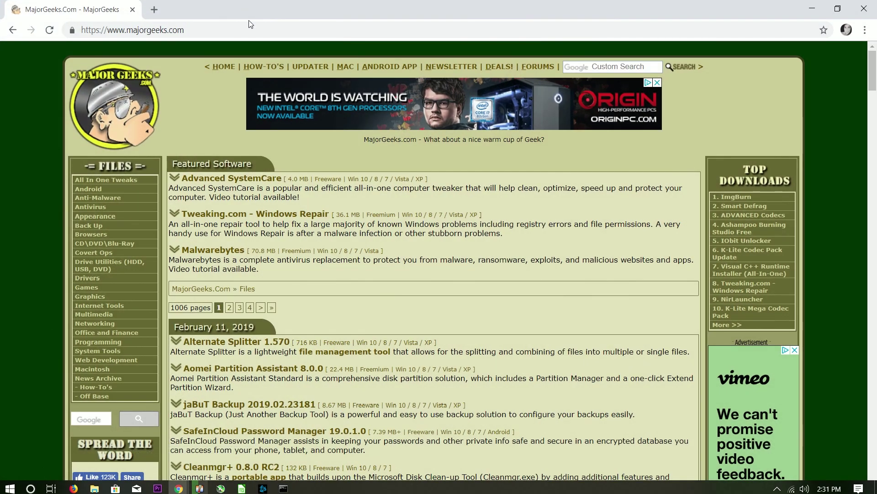
left_click(229, 30)
type("google")
key("Return")
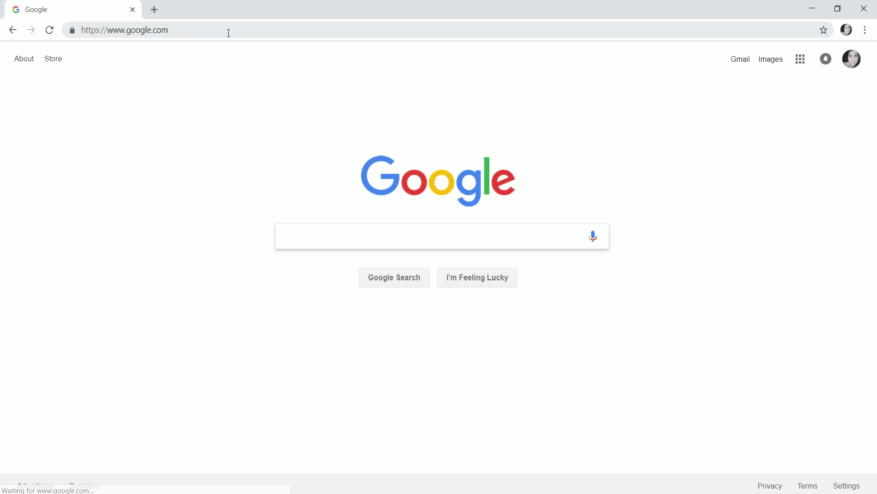
left_click(230, 32)
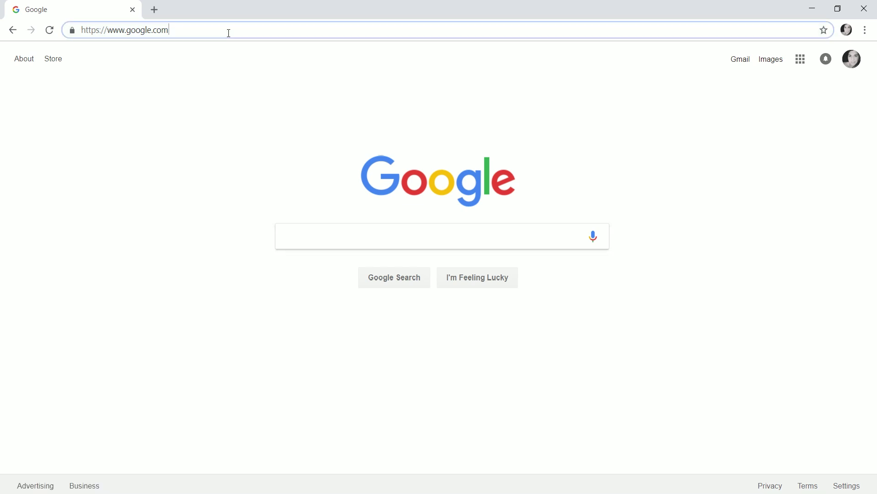
type("192.1")
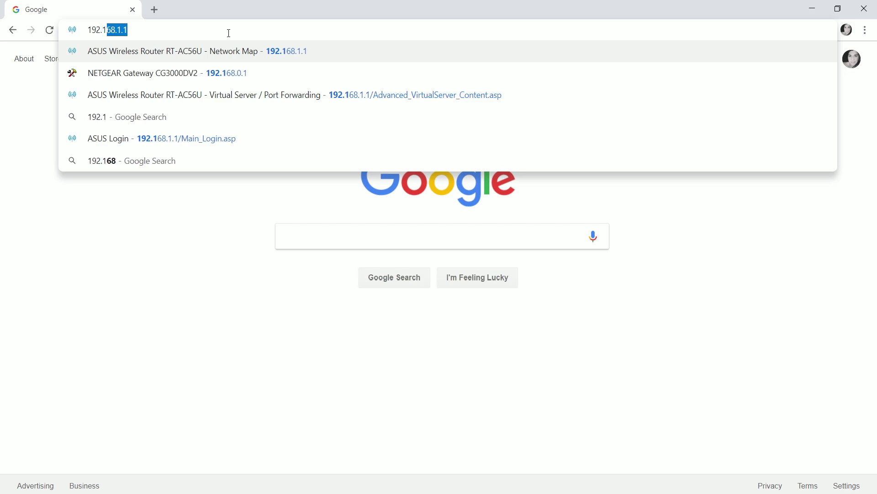
type("68.0.1")
Step: Load 192.168.0.1, sign in with the admin credentials and dismiss the default-password warning
key("Return")
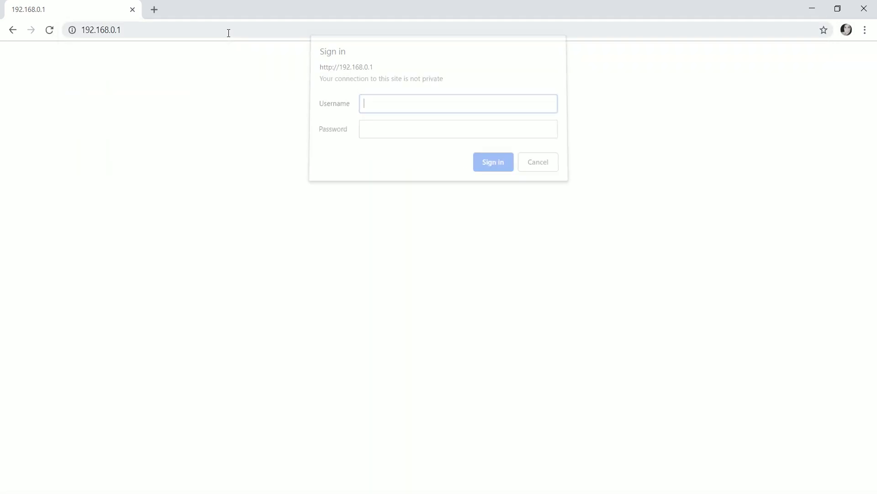
type("admin")
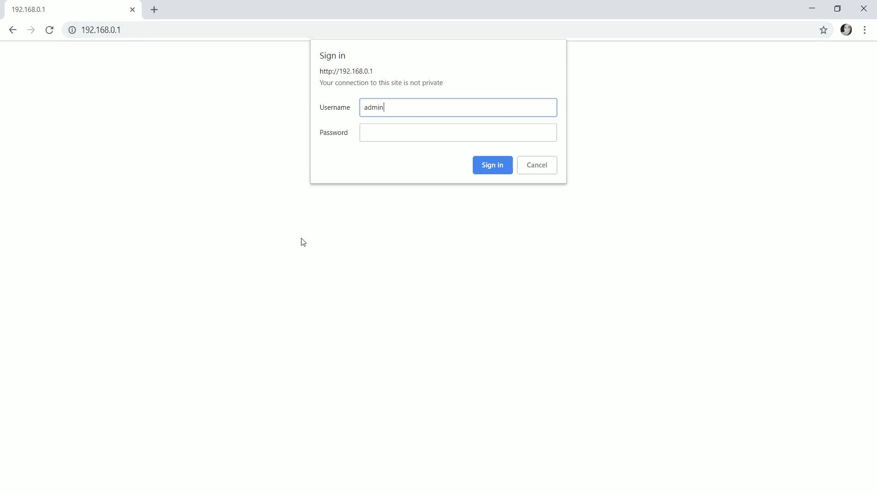
key("Tab")
type("password")
key("Return")
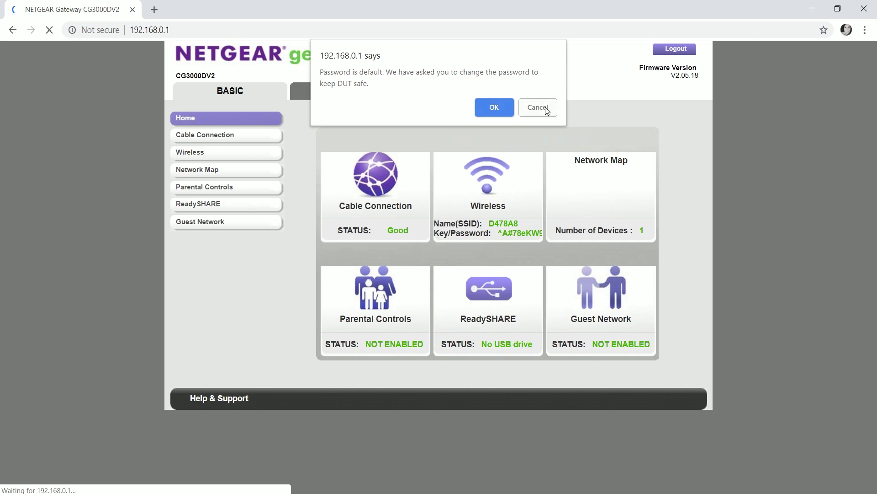
left_click(547, 111)
Step: Go to ADVANCED > Setup > WAN Setup
left_click(358, 94)
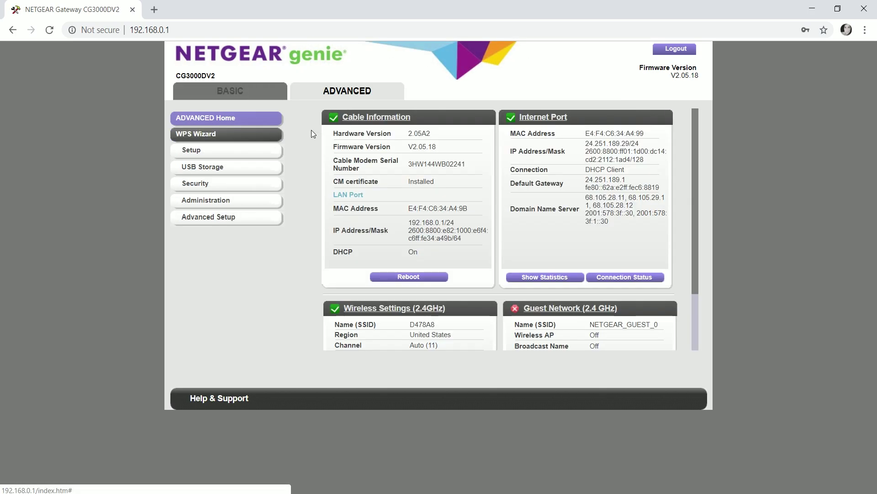
left_click(210, 156)
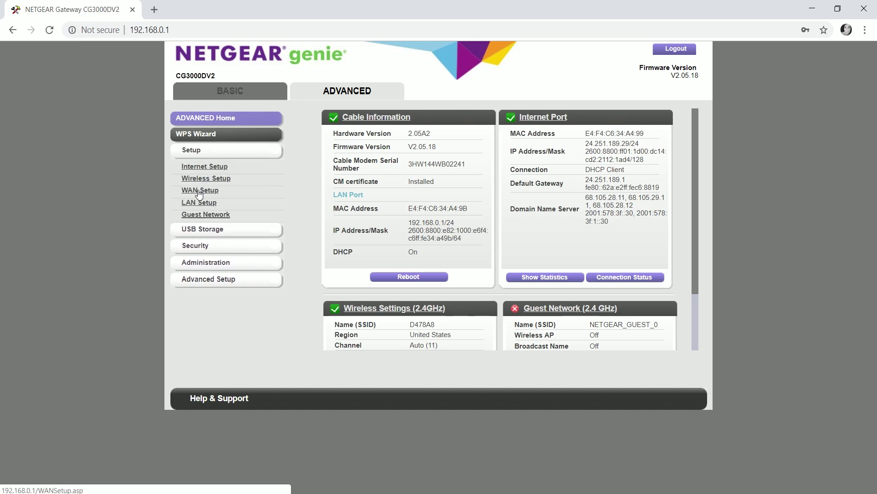
left_click(199, 191)
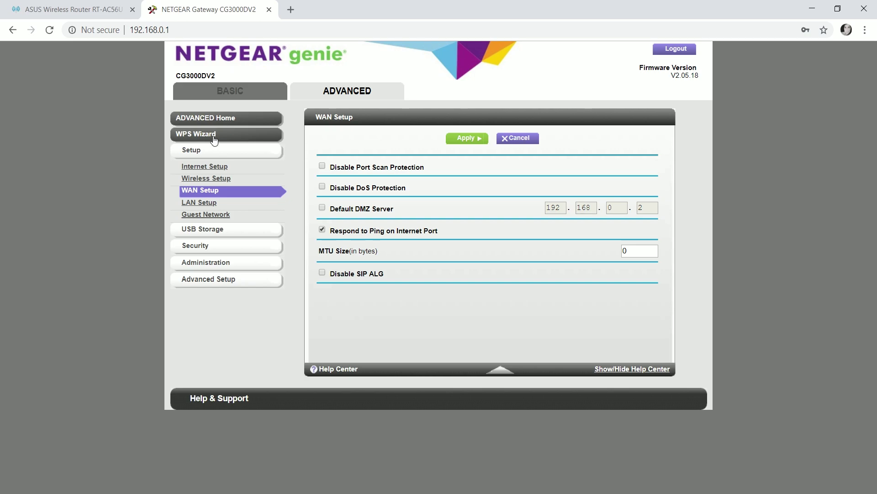
left_click(78, 12)
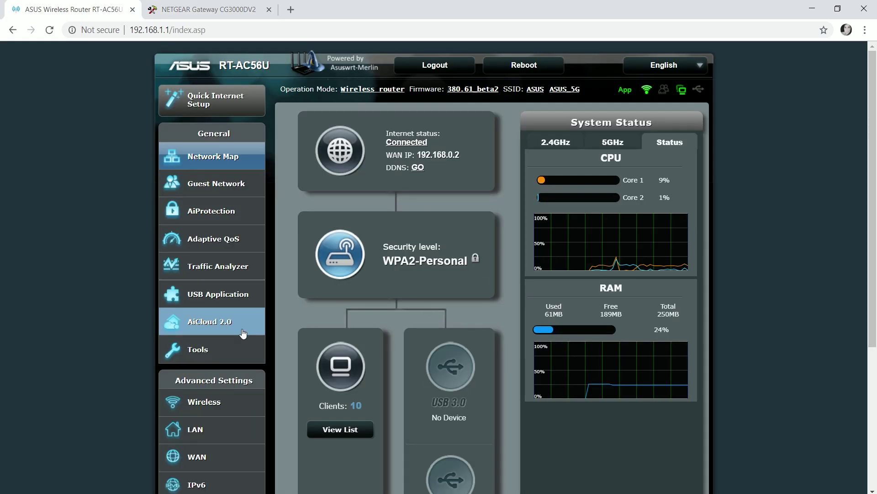
scroll(242, 334, "down", 4)
left_click(209, 341)
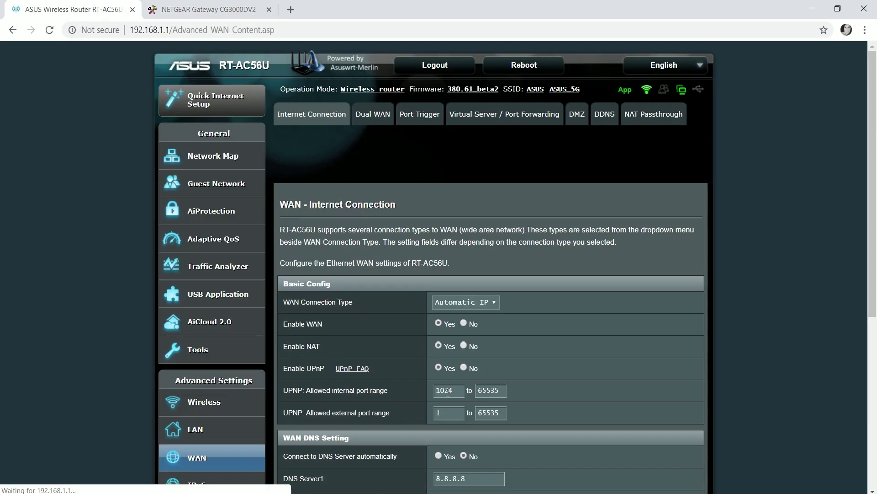
left_click(234, 153)
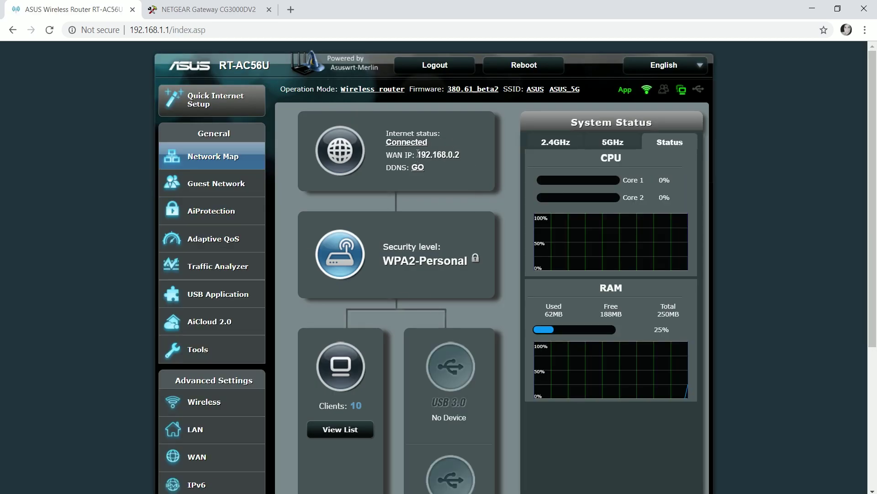
left_click_drag(417, 154, 460, 155)
left_click(198, 8)
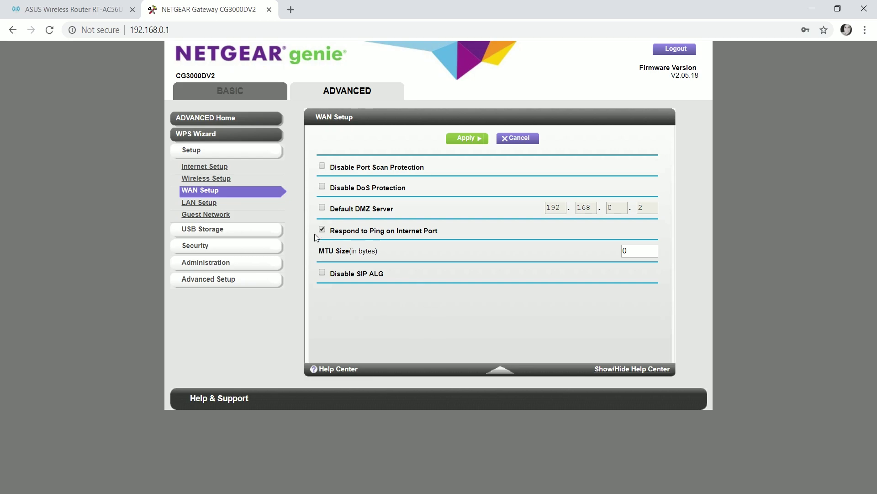
Step: Enable Default DMZ Server at 192.168.0.2 and apply the WAN settings
left_click(329, 208)
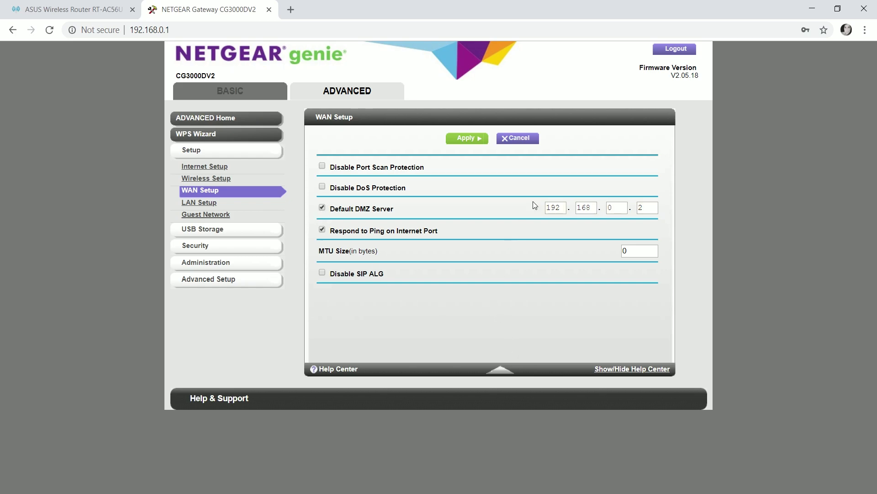
left_click(452, 142)
left_click(450, 140)
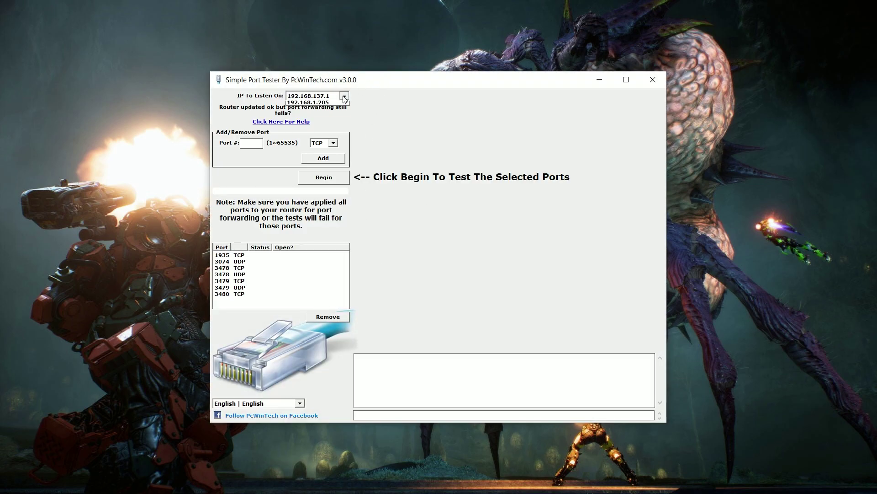
Step: Listen on 192.168.1.205, rerun the test and check all seven ports report Success
left_click(336, 109)
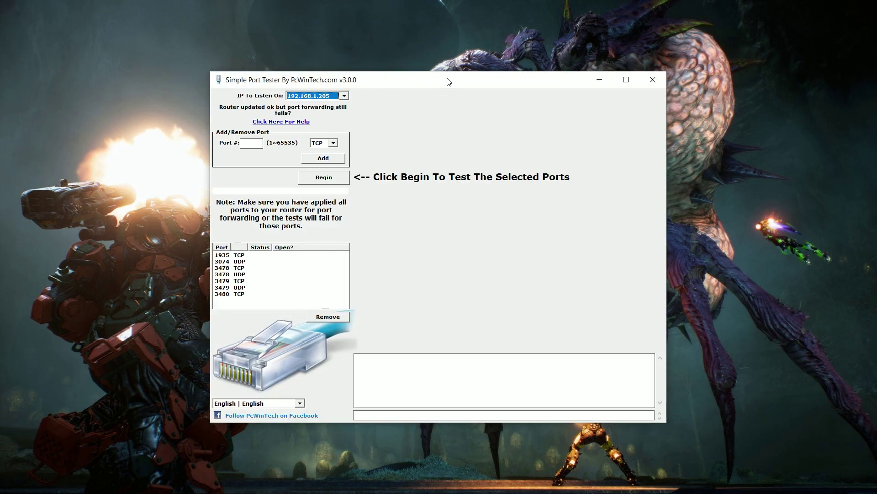
left_click_drag(448, 81, 404, 88)
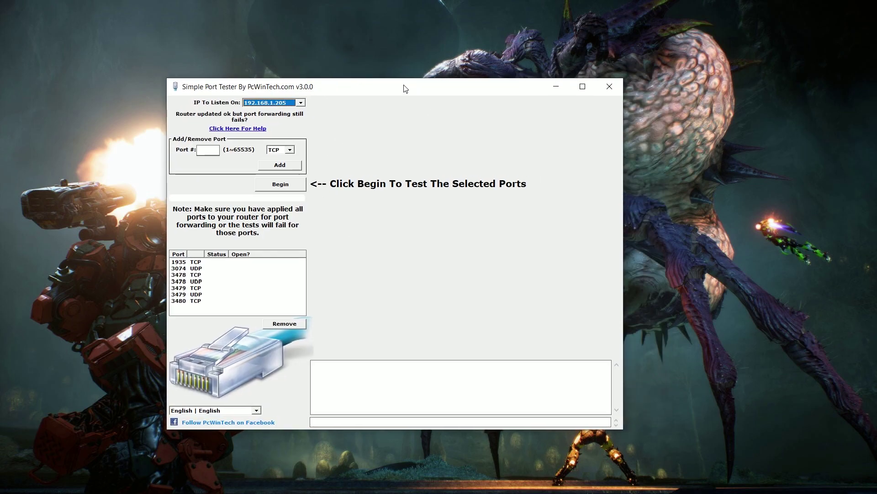
left_click(288, 183)
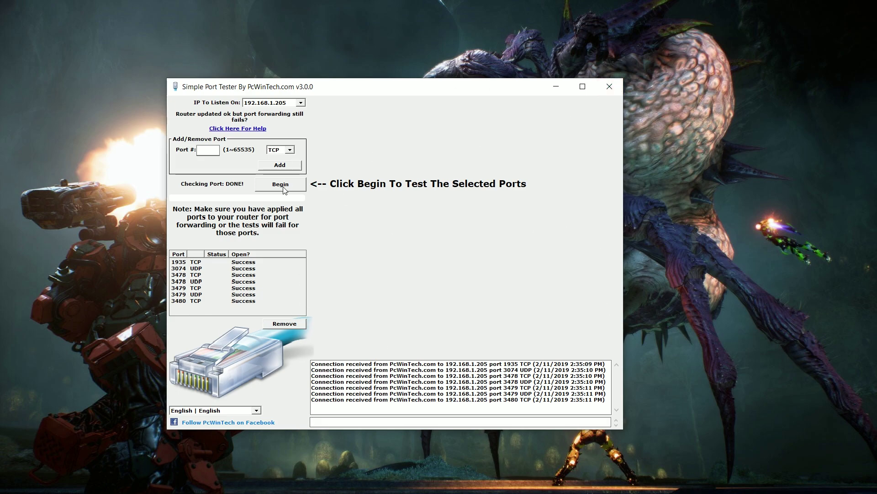
left_click(201, 264)
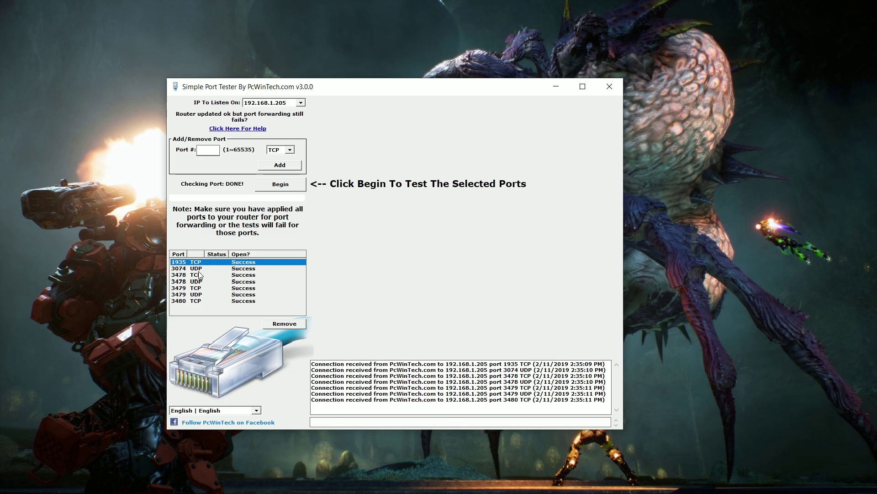
left_click(205, 295)
left_click(210, 309)
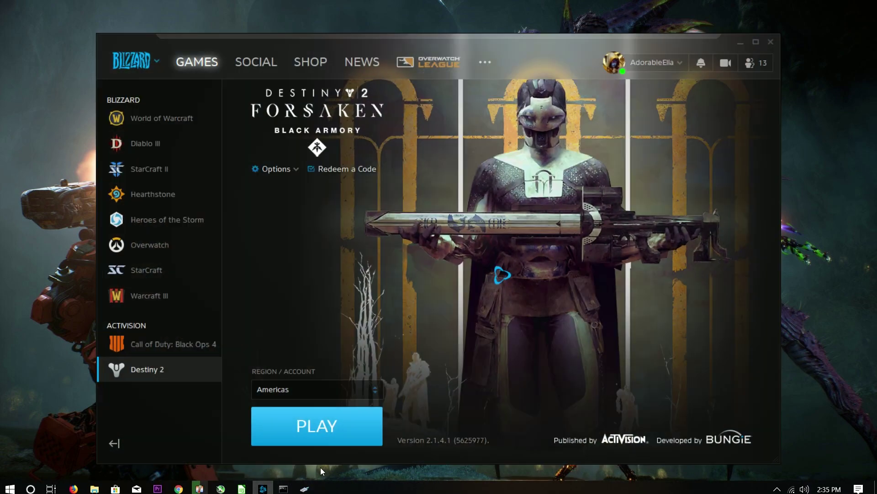
Step: Launch Destiny 2 with PLAY in Battle.net
left_click(322, 417)
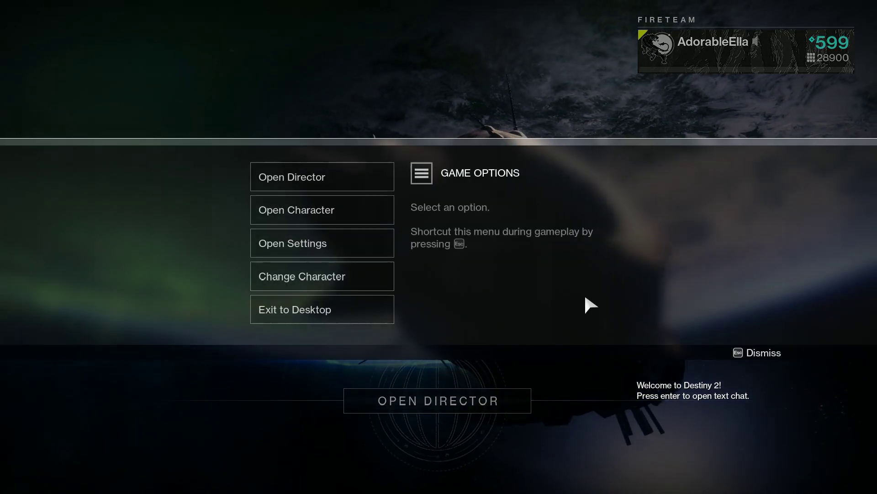
Step: Open Destiny 2's settings on the Accessibility page
left_click(336, 242)
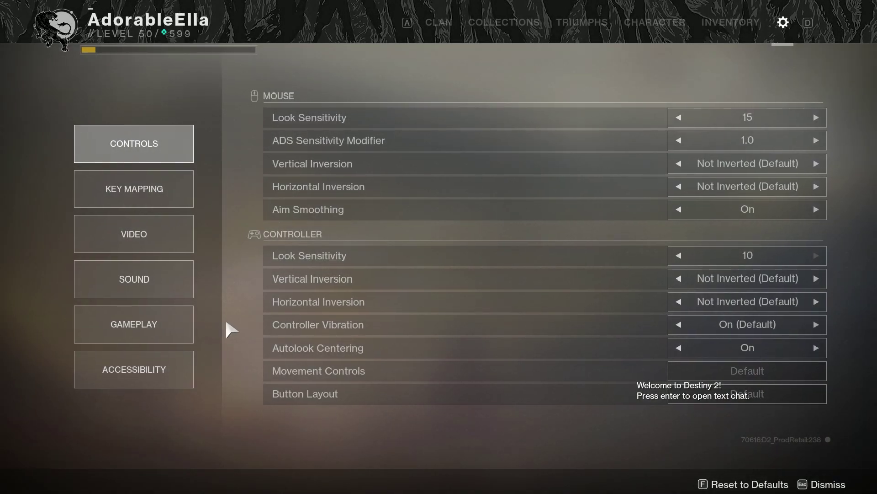
left_click(121, 384)
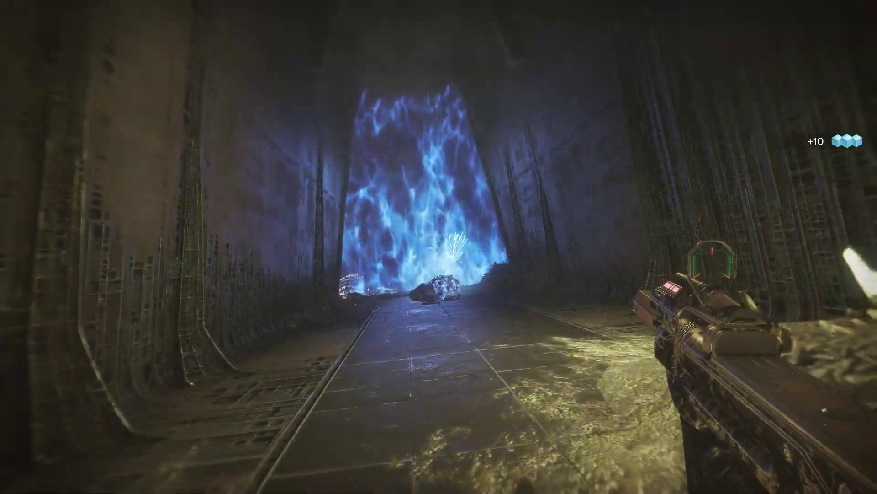
Step: Throw a grenade down the dark corridor
key("q")
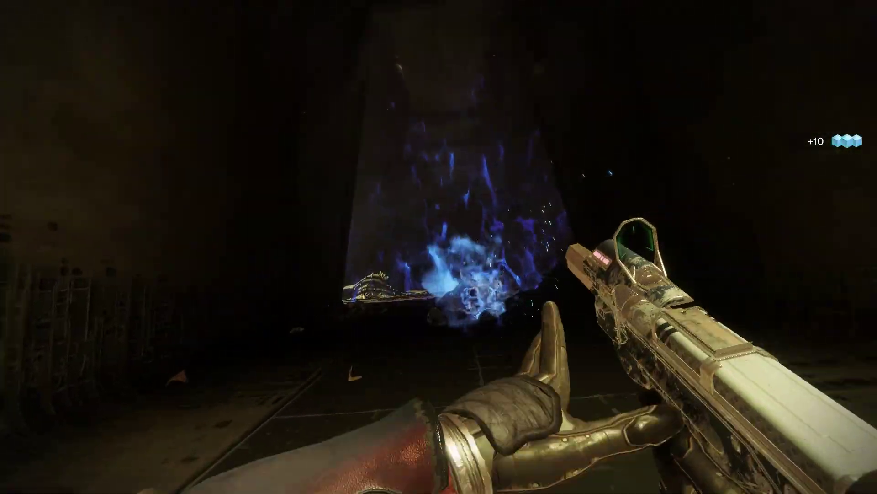